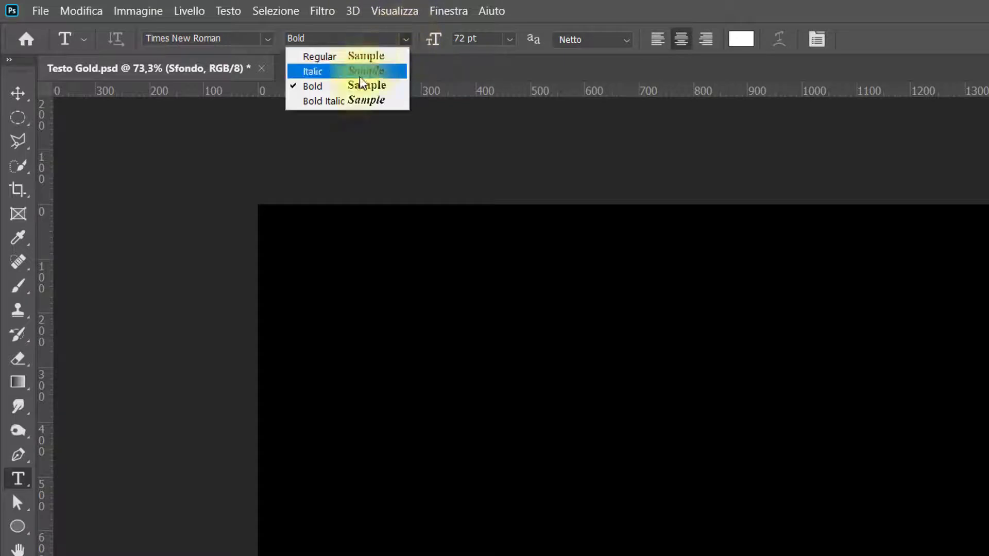
Step: Add the white text "GOLD" in Times New Roman Bold at 72 pt near the middle of the black canvas
{"action": "left_click", "coordinate": [354, 87]}
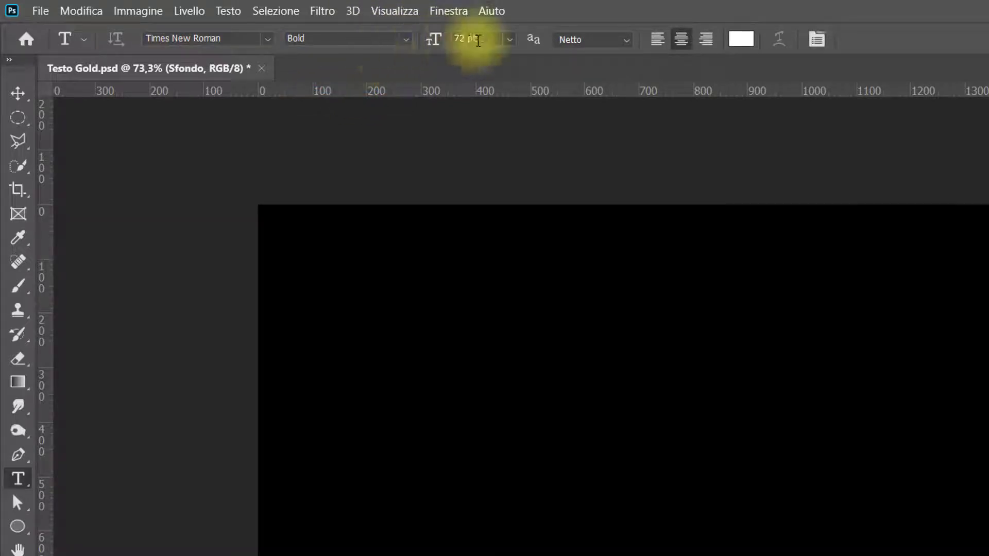
{"action": "left_click", "coordinate": [688, 414]}
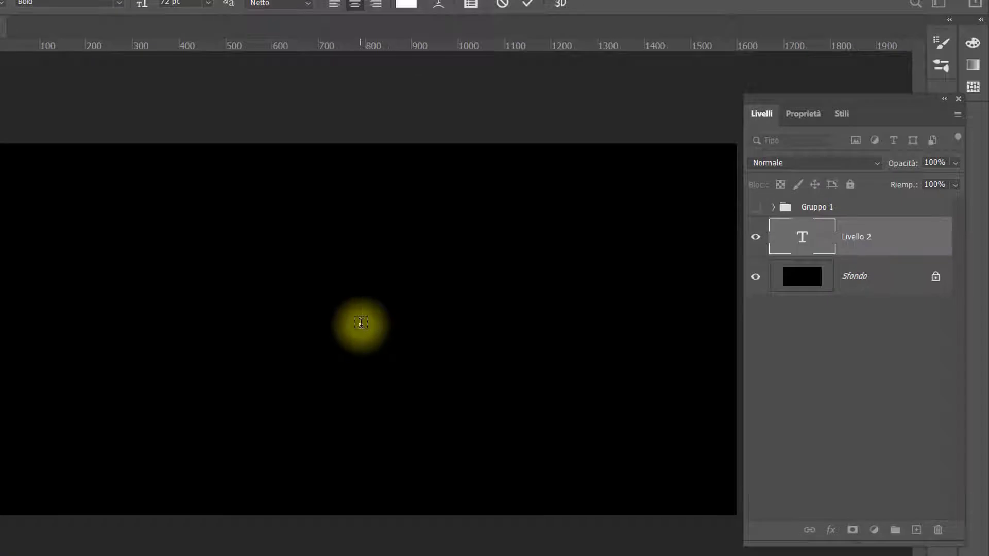
{"action": "type", "text": "GOL"}
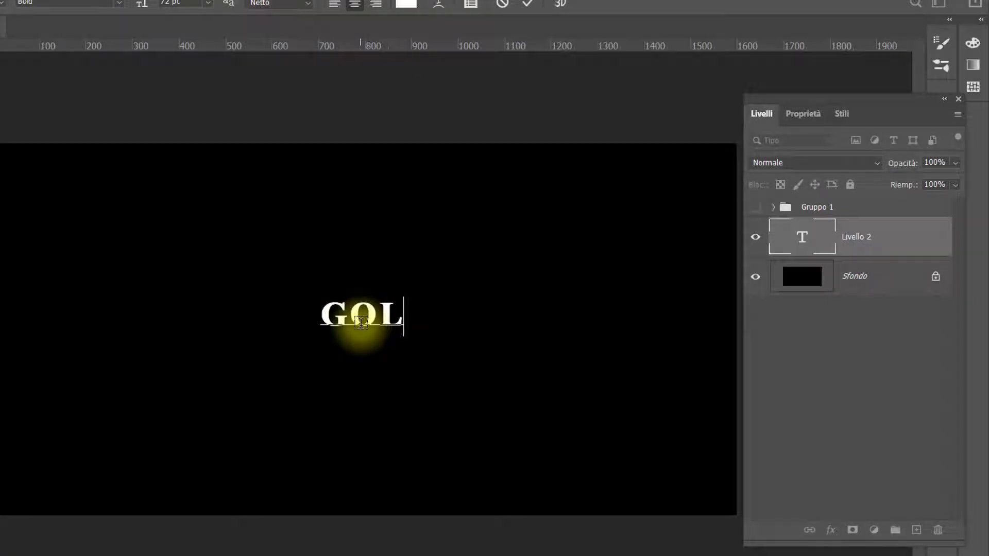
{"action": "type", "text": "D"}
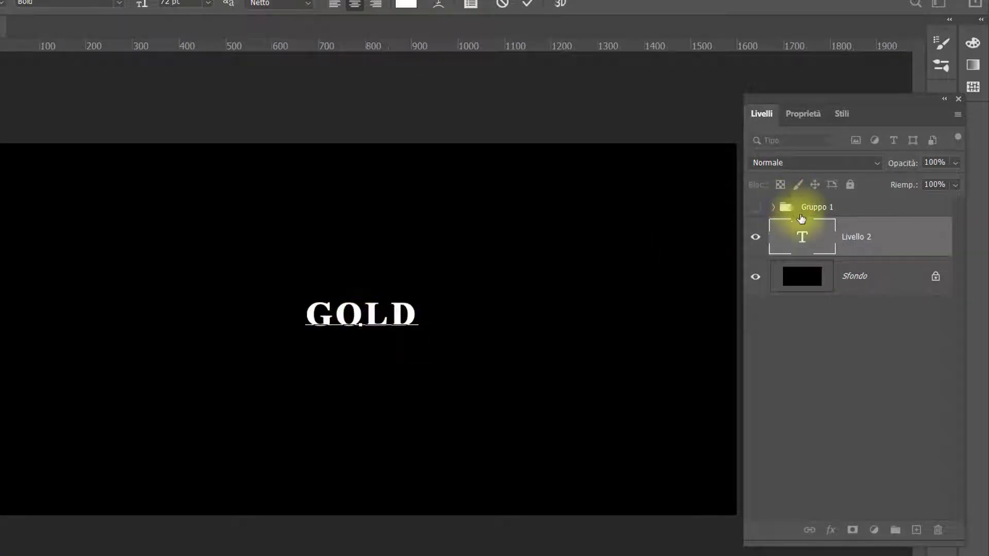
{"action": "left_click", "coordinate": [908, 239]}
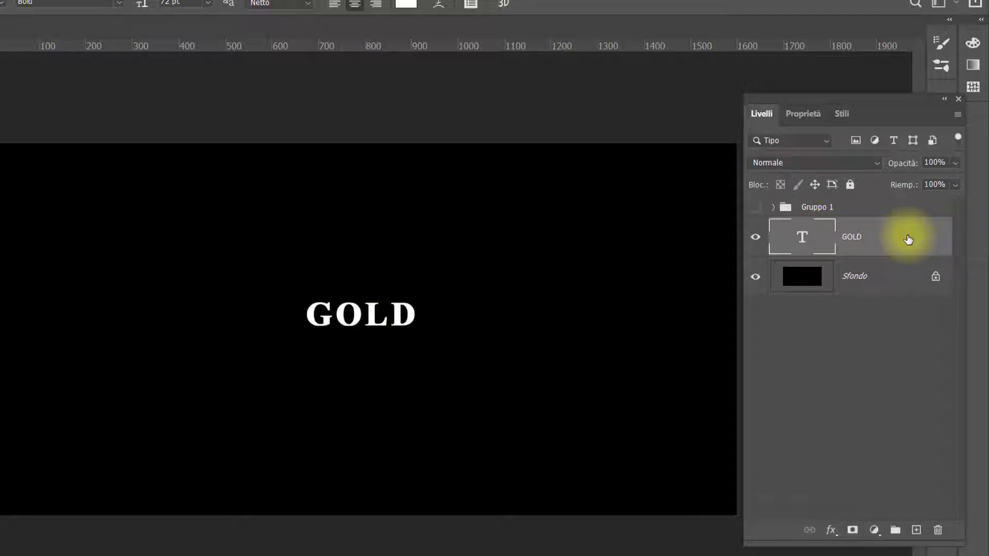
Step: Scale the GOLD text proportionally to about 579% so that it spans most of the canvas width
{"action": "key", "text": "ctrl+t"}
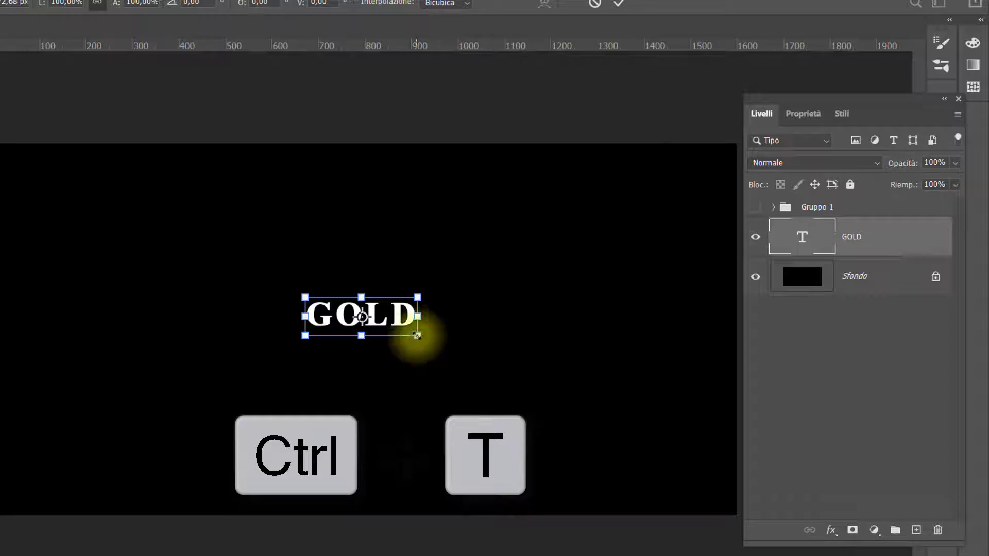
{"action": "left_click_drag", "start_coordinate": [417, 335], "coordinate": [567, 407]}
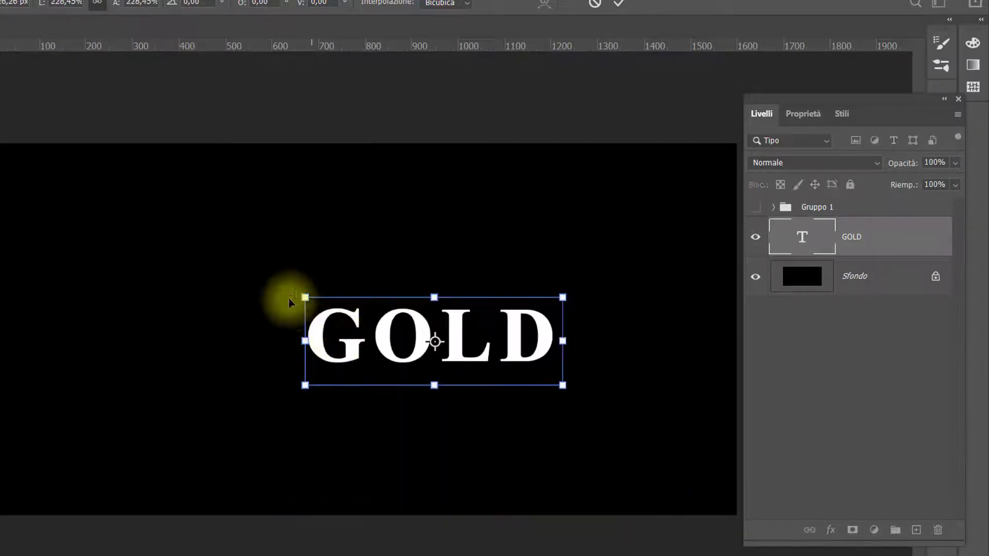
{"action": "left_click_drag", "start_coordinate": [305, 297], "coordinate": [53, 192]}
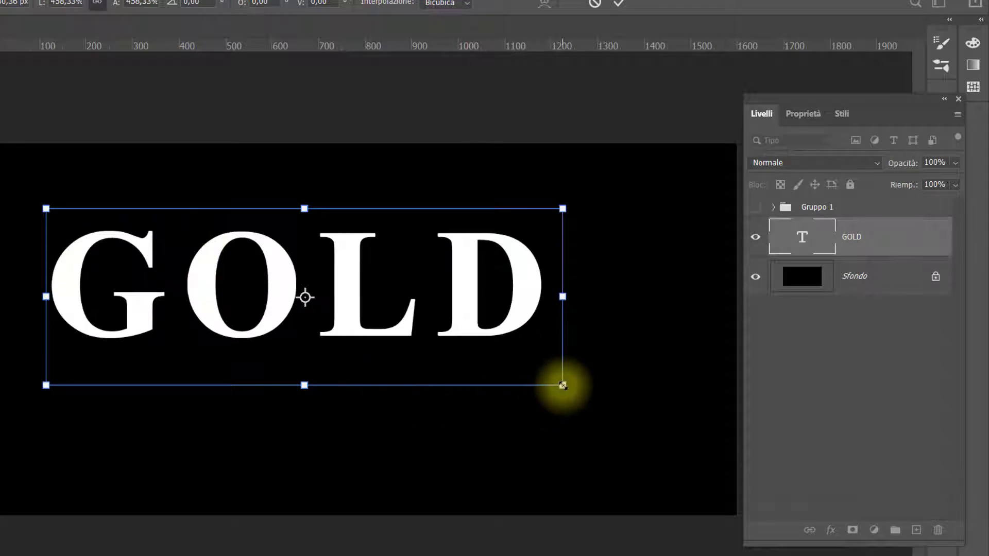
{"action": "left_click_drag", "start_coordinate": [563, 384], "coordinate": [681, 485]}
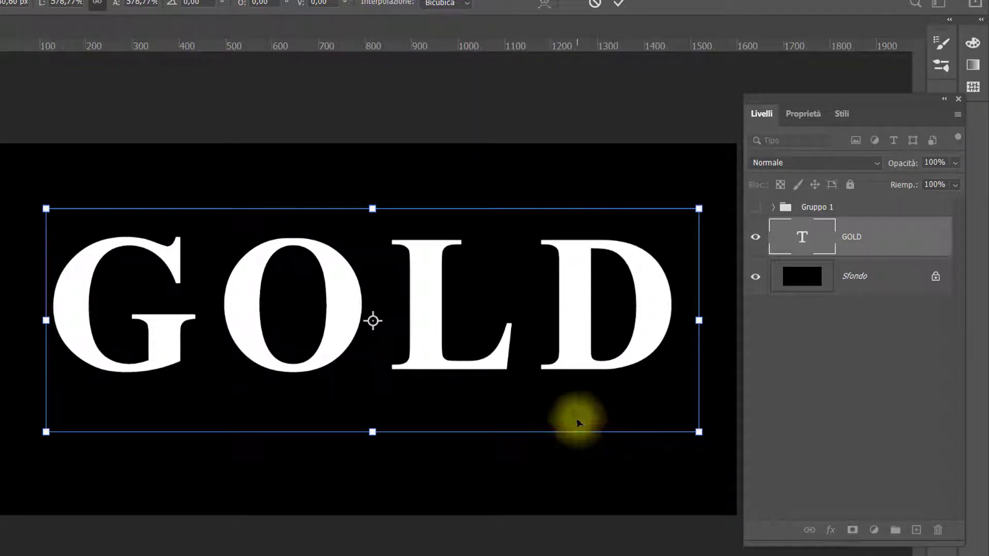
{"action": "key", "text": "Return"}
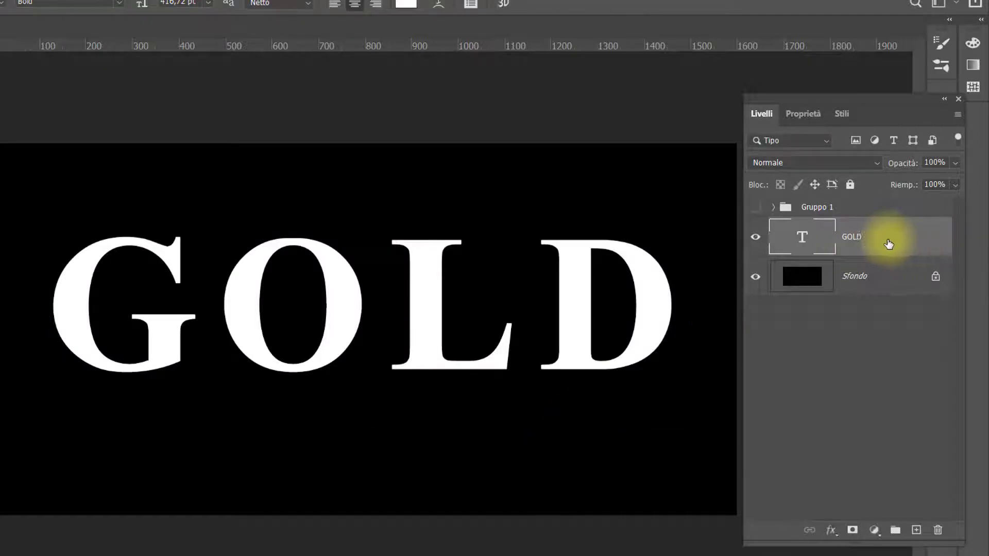
Step: Duplicate the GOLD text layer and add a Sovrapposizione sfumatura effect to the copy, using the Riflesso style at 90°
{"action": "key", "text": "ctrl+j"}
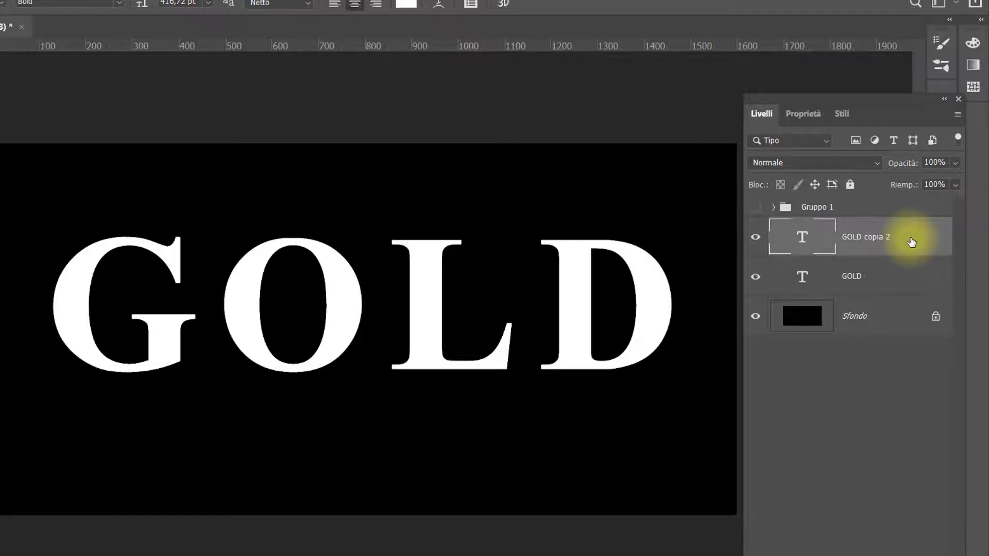
{"action": "double_click", "coordinate": [912, 242]}
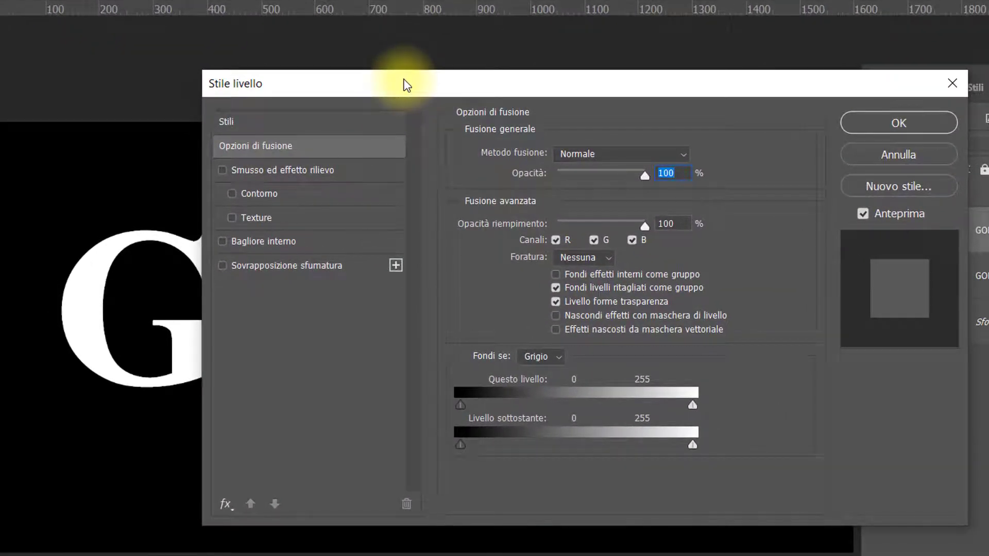
{"action": "left_click_drag", "start_coordinate": [405, 82], "coordinate": [439, 121]}
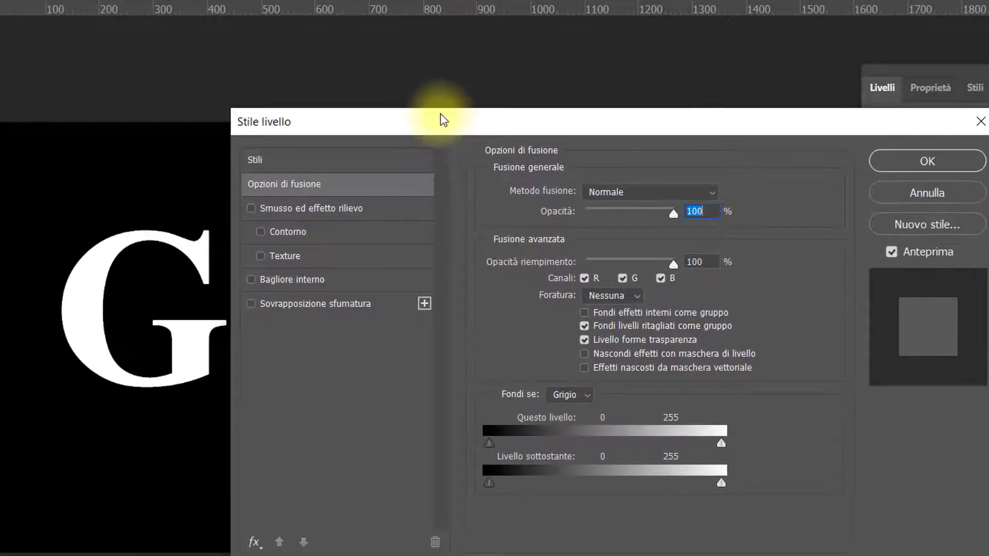
{"action": "left_click", "coordinate": [251, 304]}
{"action": "left_click", "coordinate": [291, 305]}
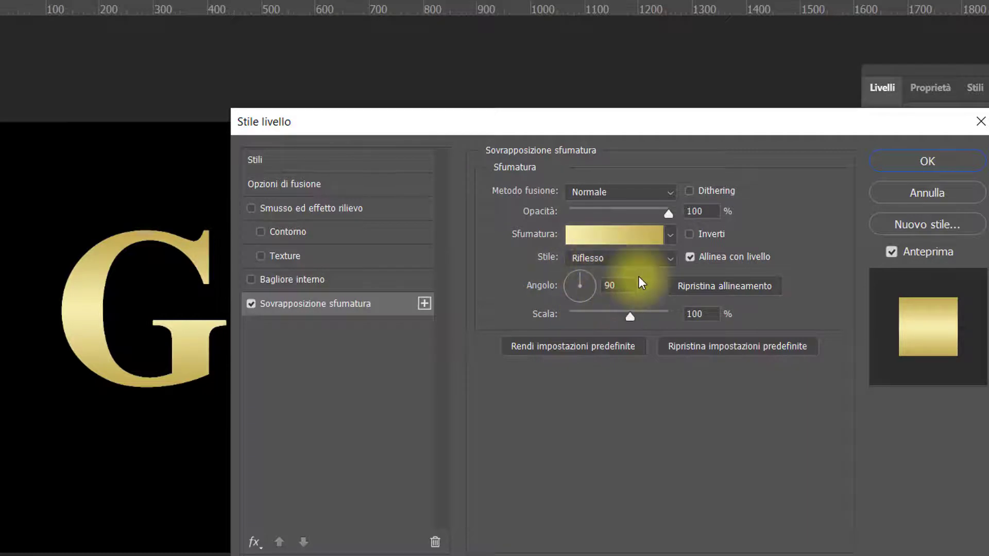
Step: Use the pale yellow #f6eead for the overlay gradient's colour stop at position 0%
{"action": "left_click", "coordinate": [616, 238]}
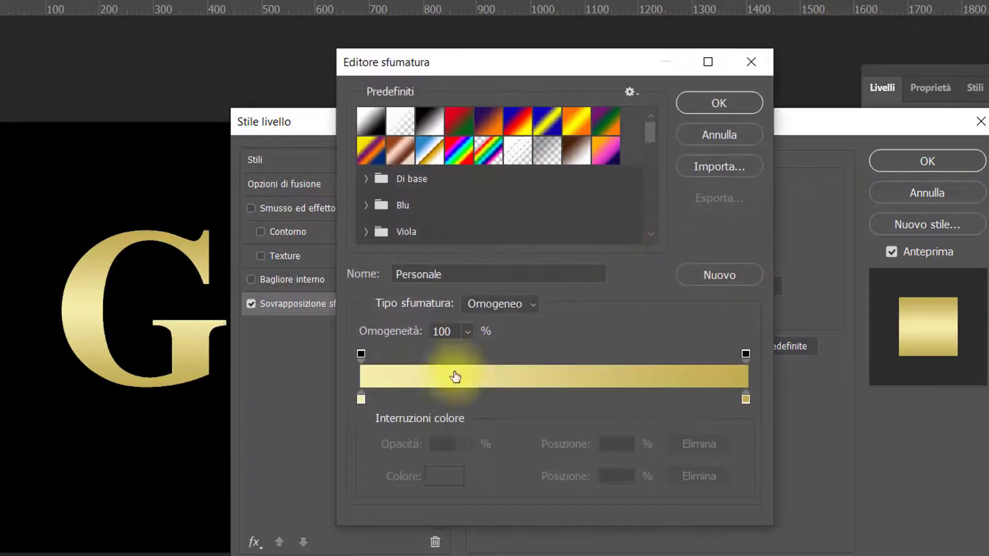
{"action": "left_click", "coordinate": [361, 400]}
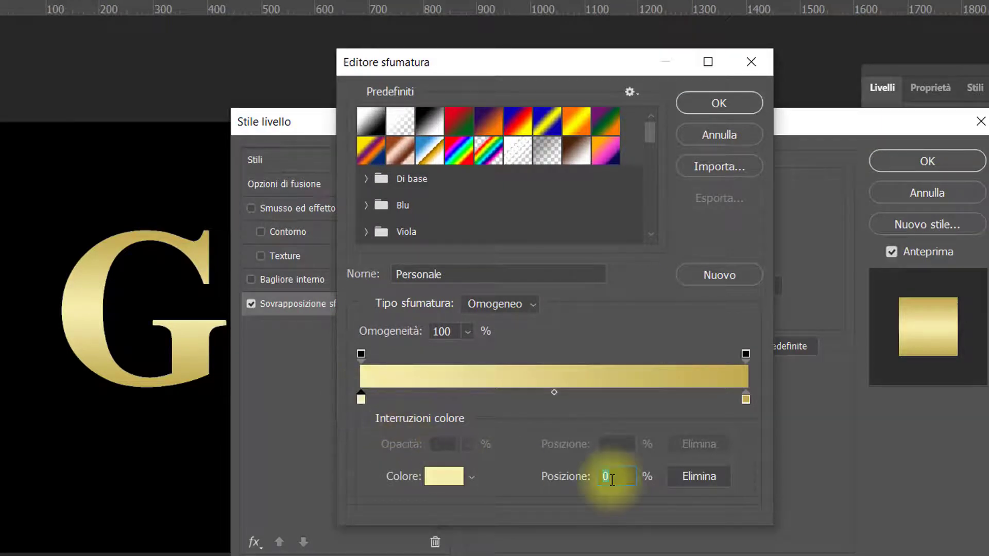
{"action": "left_click", "coordinate": [442, 476]}
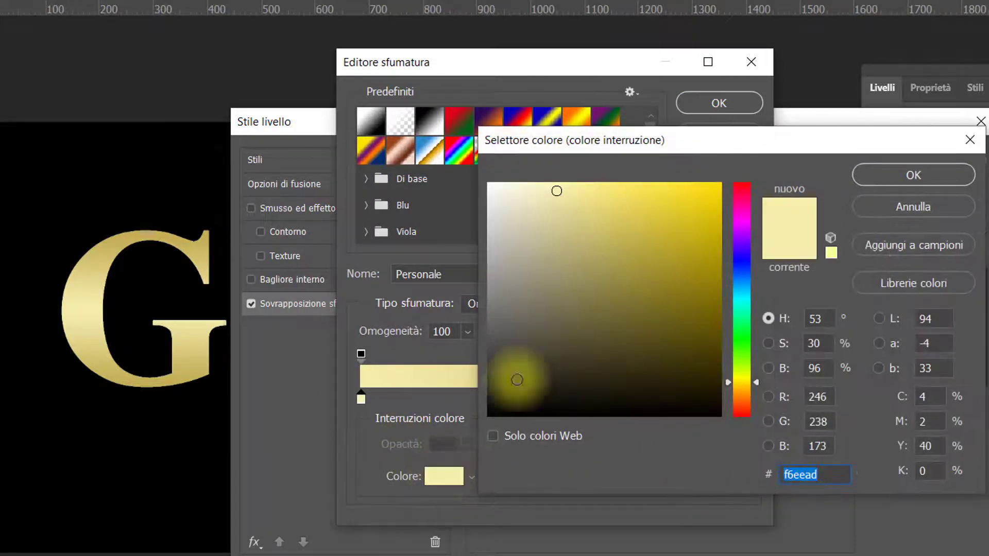
{"action": "left_click_drag", "start_coordinate": [697, 143], "coordinate": [479, 119]}
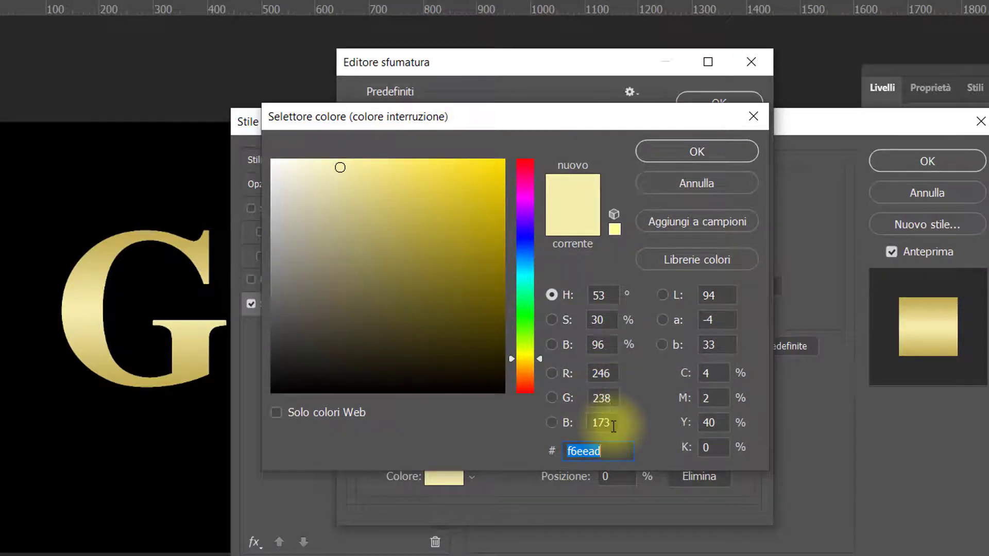
{"action": "left_click", "coordinate": [660, 150]}
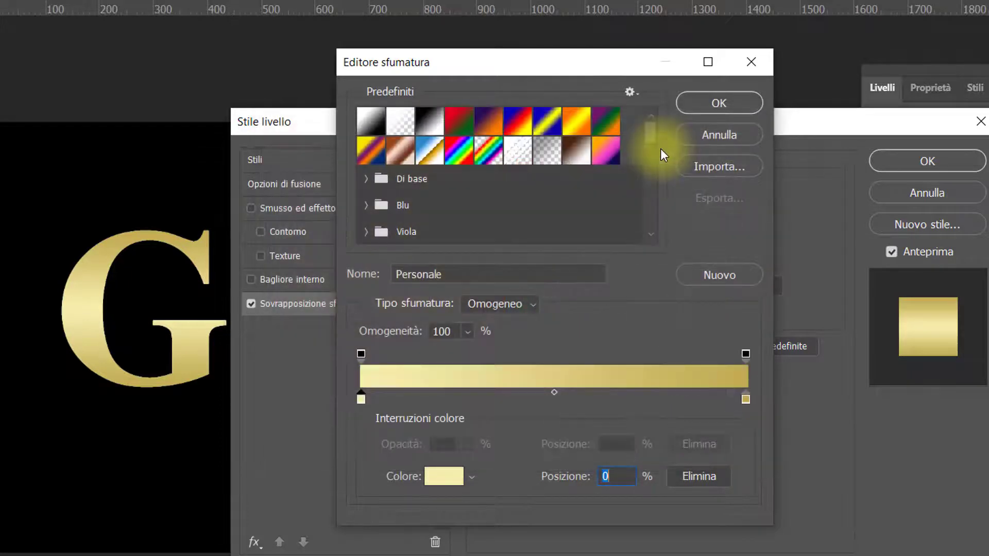
Step: Use the gold #c1ac51 for the colour stop at position 100% and accept the overlay gradient
{"action": "left_click", "coordinate": [745, 399]}
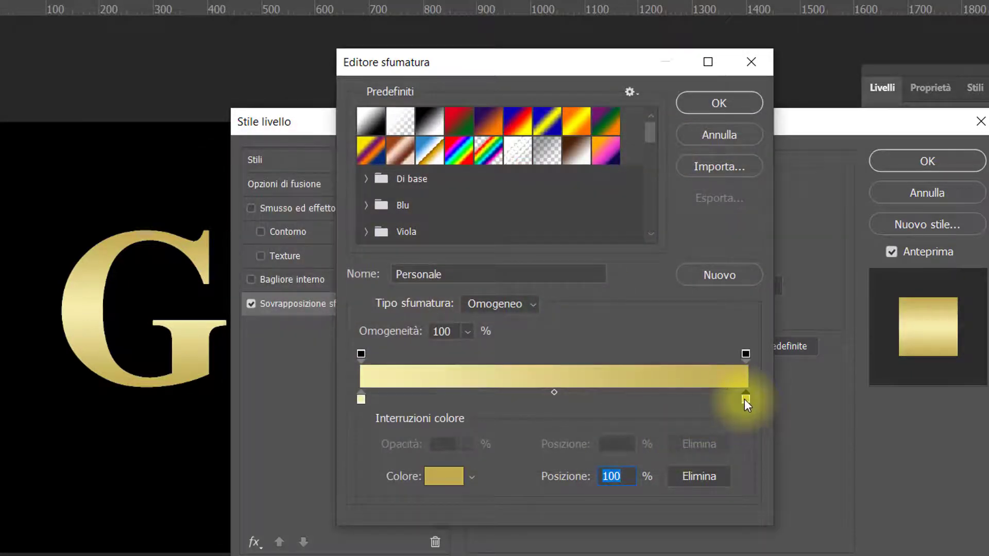
{"action": "left_click", "coordinate": [438, 477]}
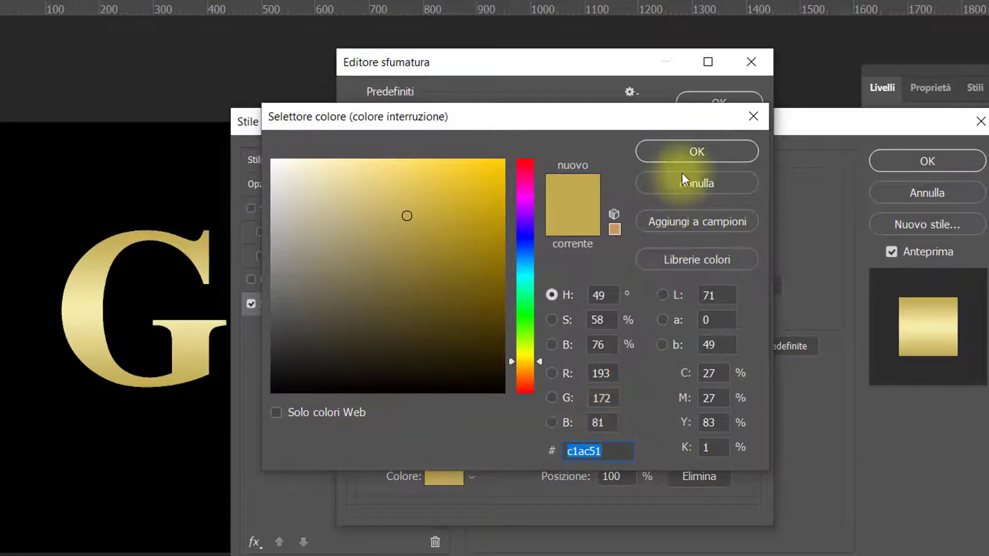
{"action": "left_click", "coordinate": [695, 149]}
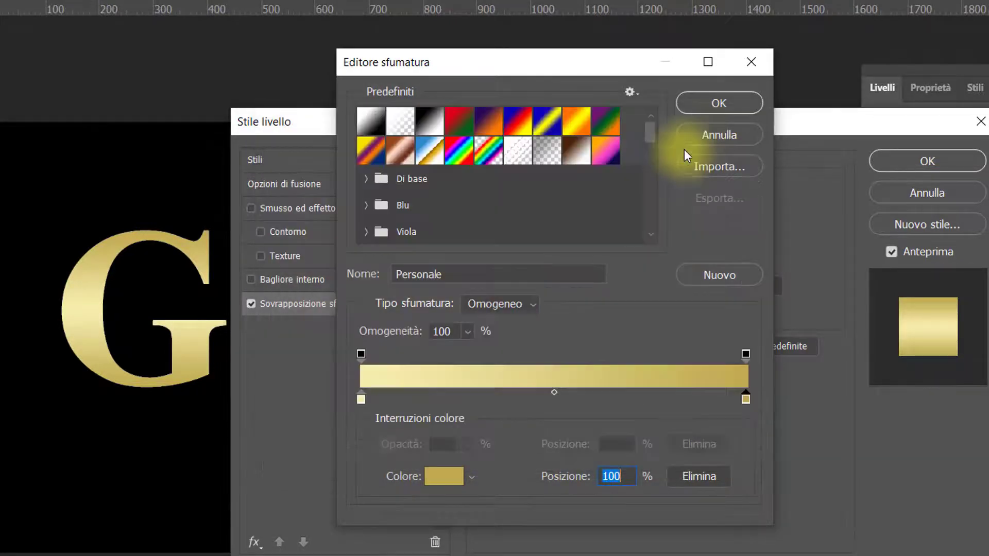
{"action": "left_click", "coordinate": [702, 105]}
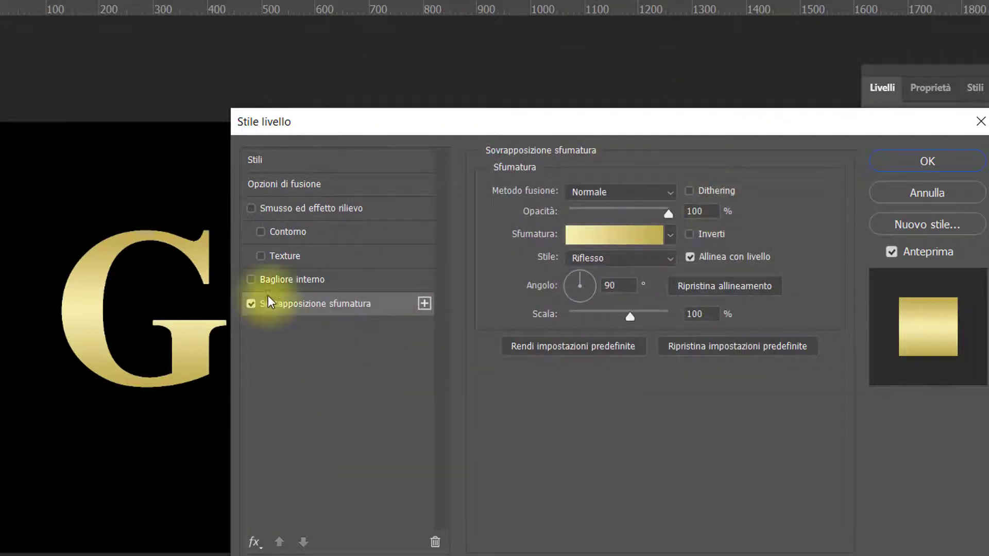
Step: Add a Bagliore interno effect with Moltiplica blending, 50% opacity, colour #e8801f and a 70 px size from the edge
{"action": "left_click", "coordinate": [250, 278]}
{"action": "left_click", "coordinate": [276, 281]}
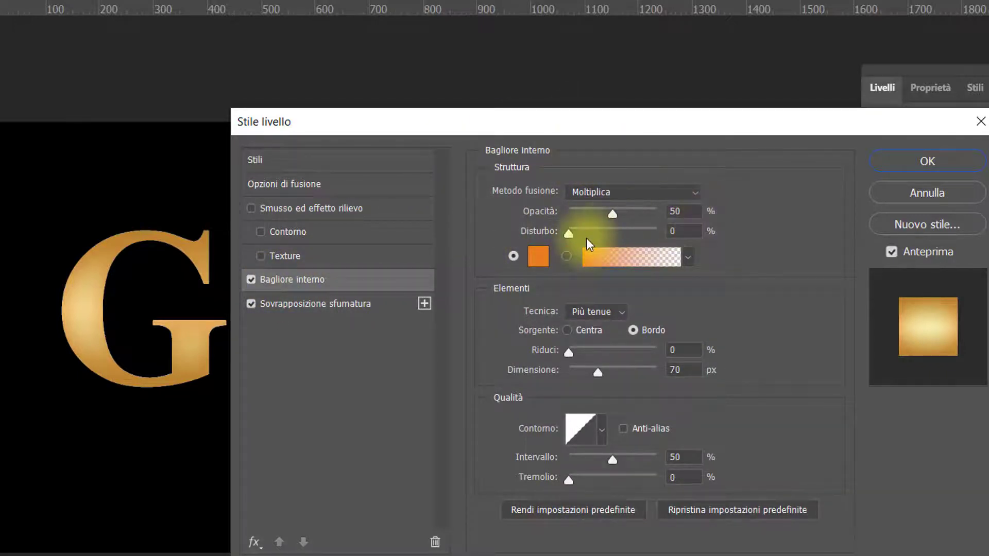
{"action": "left_click", "coordinate": [533, 261]}
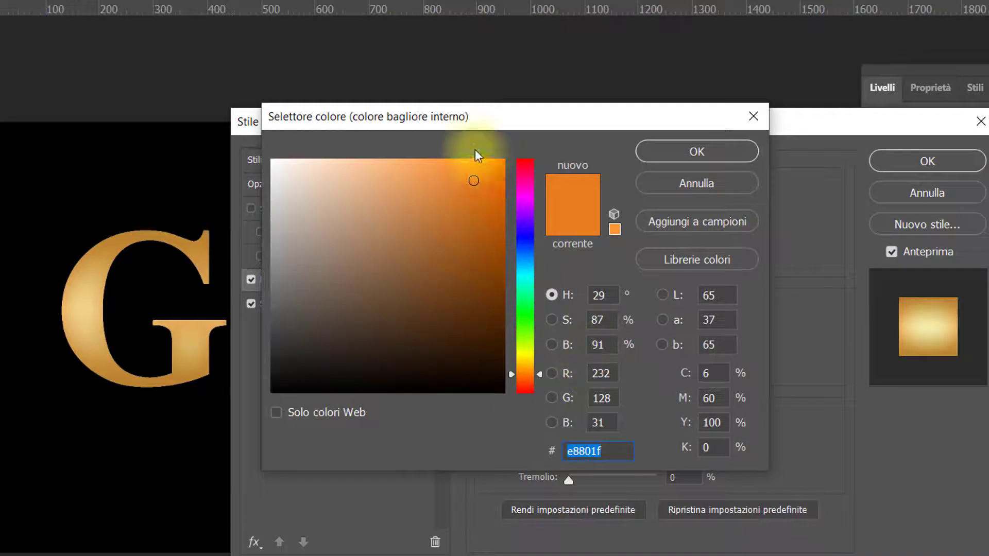
{"action": "left_click", "coordinate": [665, 155]}
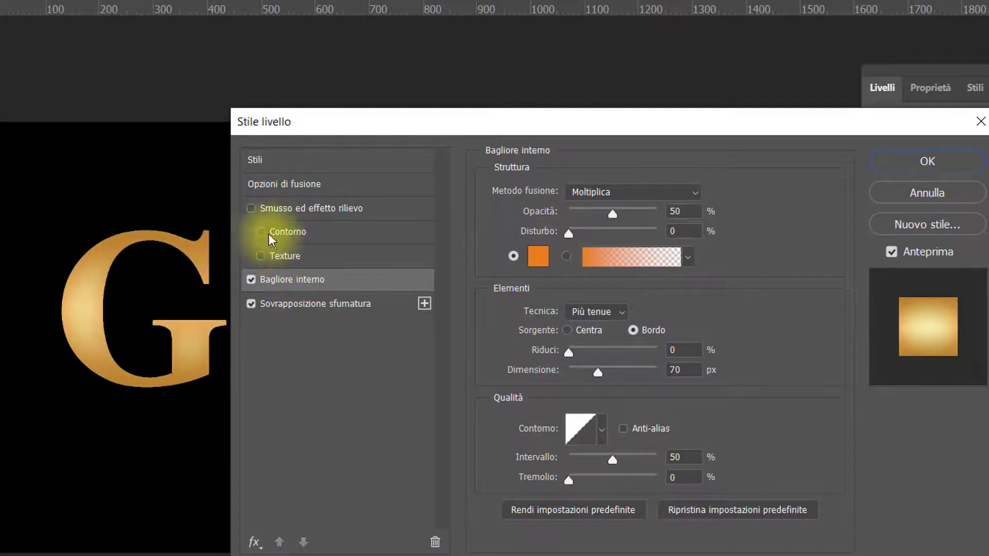
Step: Add Smusso ed effetto rilievo with Smusso interno, Scalpello deciso, 170% depth, 42 px size and the double-ring surface contour, and apply the layer style
{"action": "left_click", "coordinate": [250, 208]}
{"action": "left_click", "coordinate": [288, 208]}
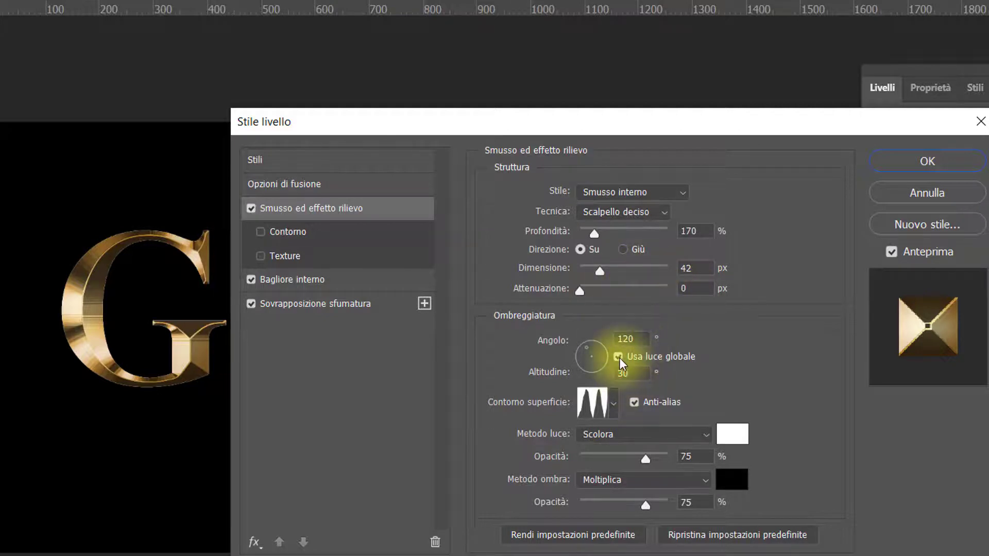
{"action": "left_click", "coordinate": [614, 406]}
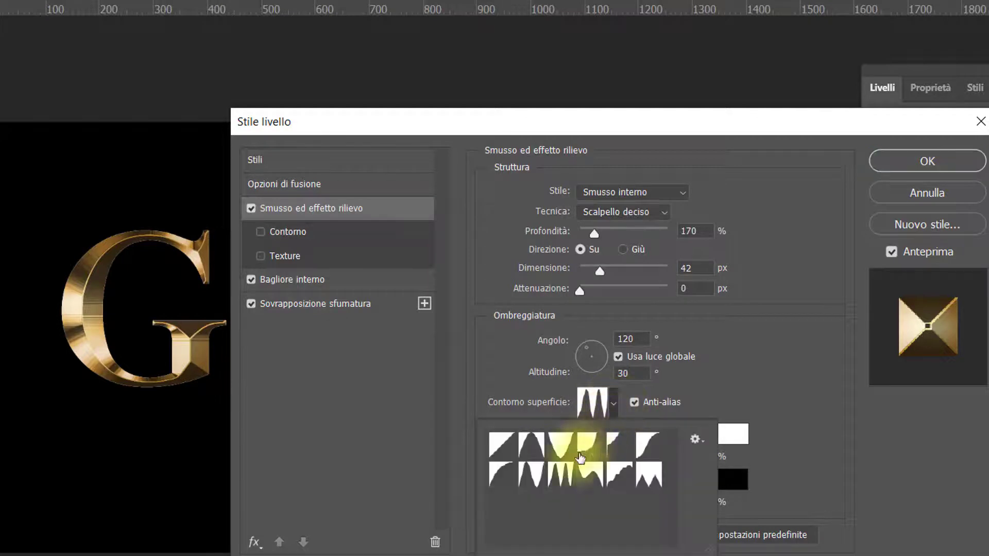
{"action": "left_click", "coordinate": [561, 484]}
{"action": "left_click", "coordinate": [706, 392]}
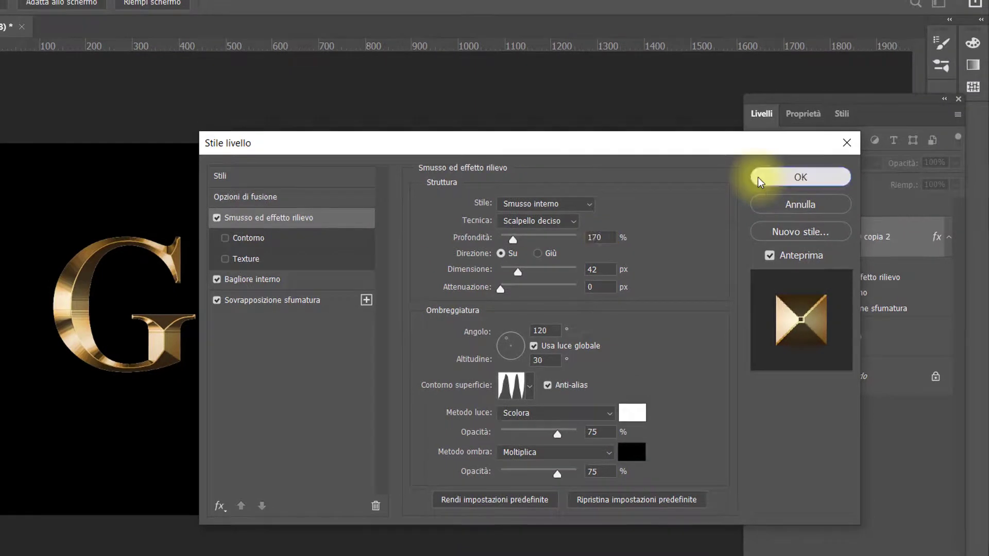
{"action": "left_click", "coordinate": [758, 177]}
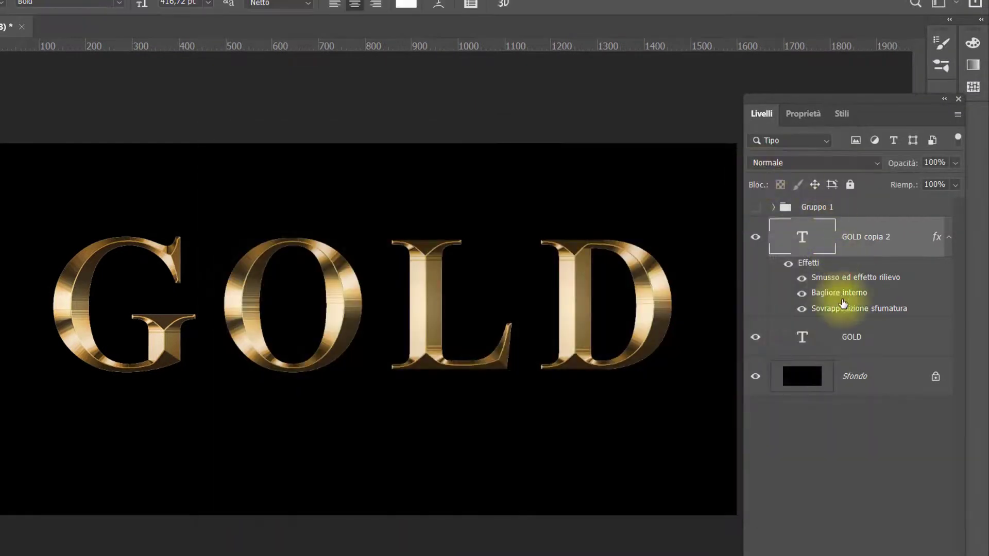
Step: Add a Traccia effect to the lower GOLD text layer, 8 px Esterno, with a Riflesso gradient fill at 90°
{"action": "left_click", "coordinate": [894, 343]}
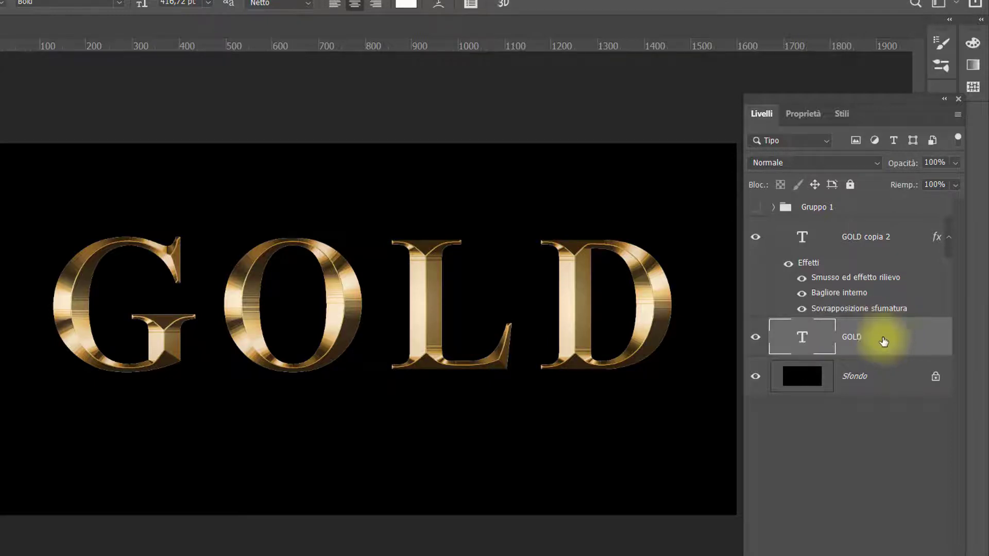
{"action": "double_click", "coordinate": [883, 341]}
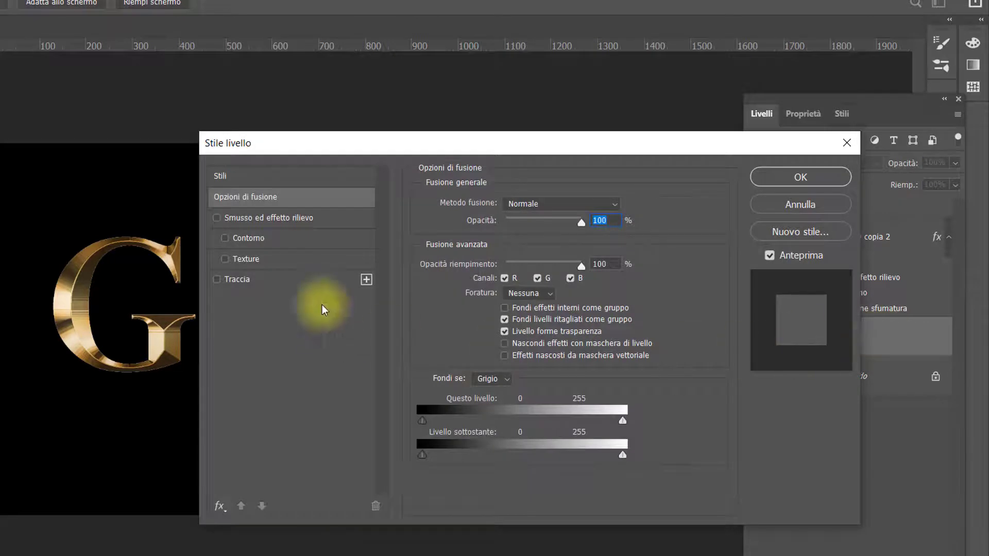
{"action": "left_click", "coordinate": [217, 279]}
{"action": "left_click", "coordinate": [251, 279]}
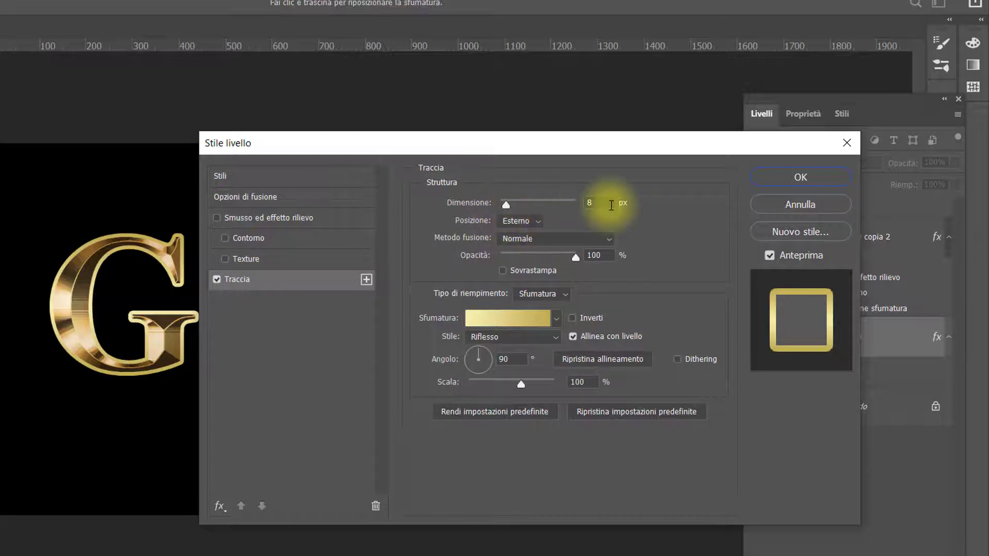
{"action": "left_click", "coordinate": [539, 221]}
{"action": "left_click", "coordinate": [538, 221]}
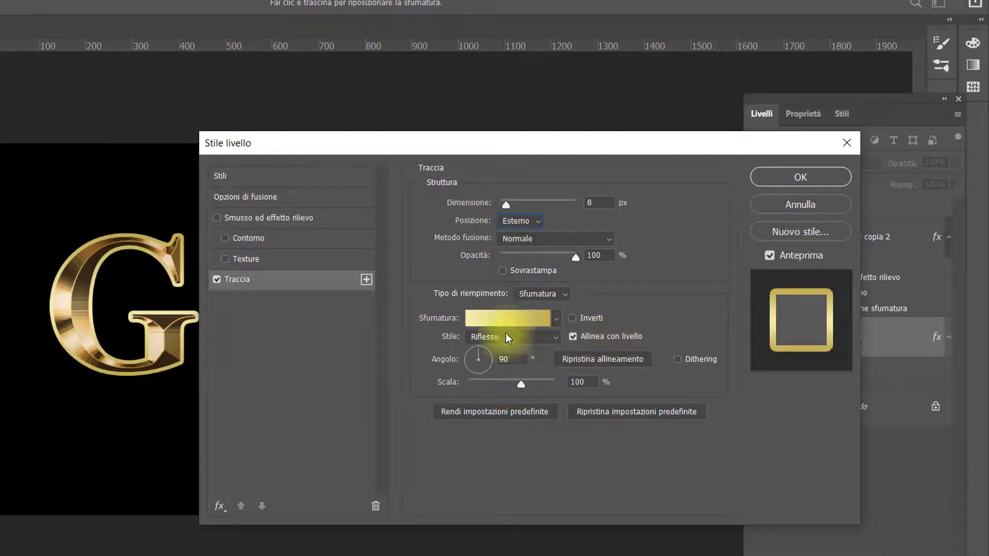
Step: Use the pale yellow #f6eead for the stroke gradient's colour stop at position 0%
{"action": "left_click", "coordinate": [495, 321]}
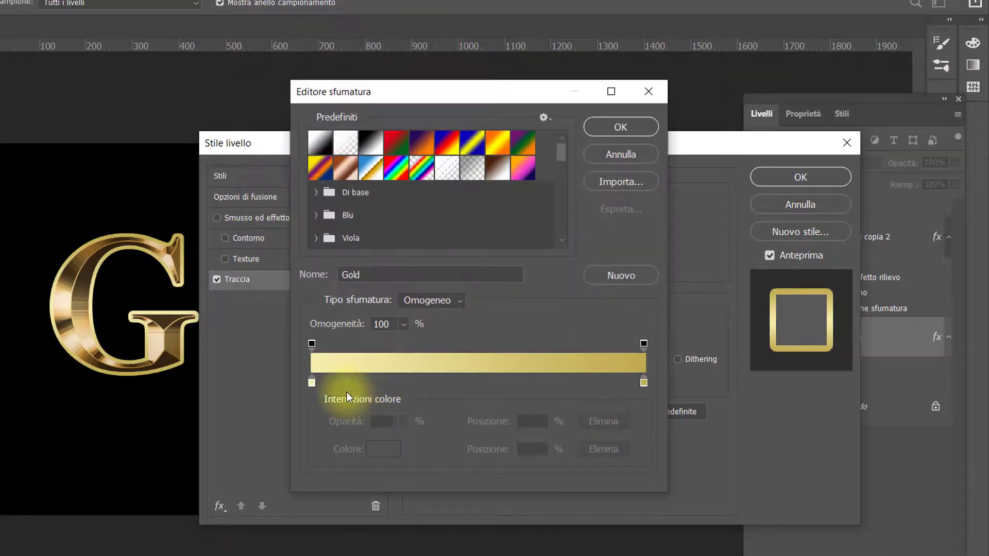
{"action": "left_click", "coordinate": [311, 383]}
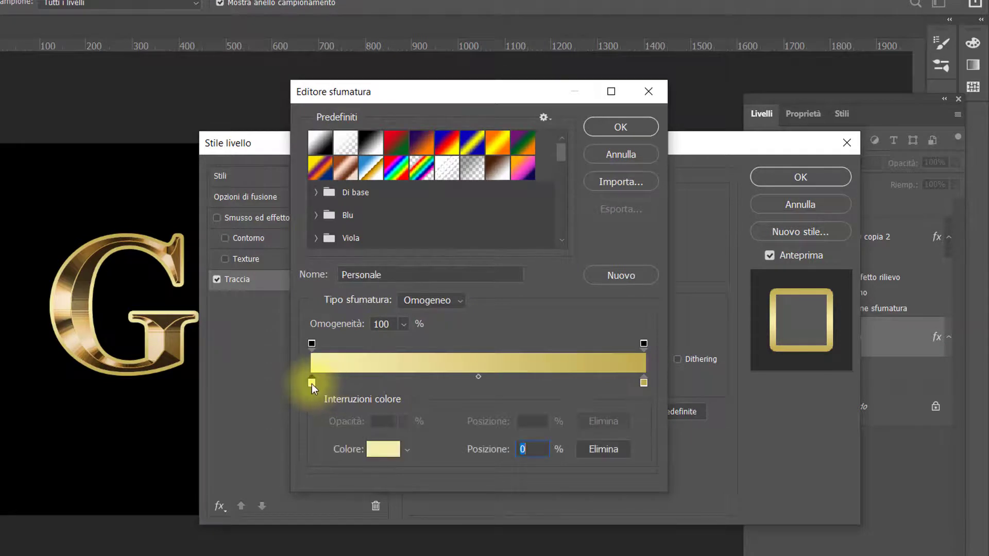
{"action": "left_click", "coordinate": [383, 449]}
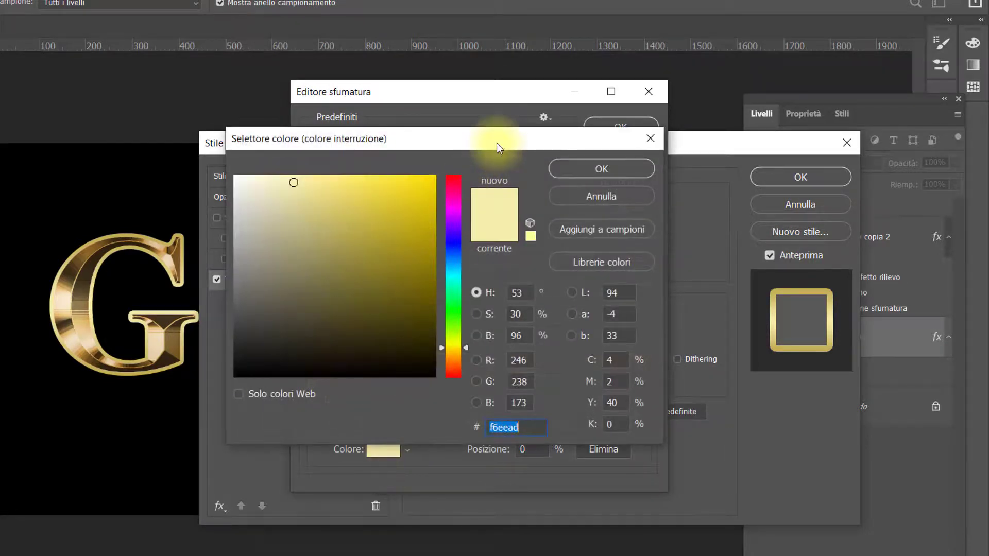
{"action": "left_click_drag", "start_coordinate": [497, 144], "coordinate": [487, 139]}
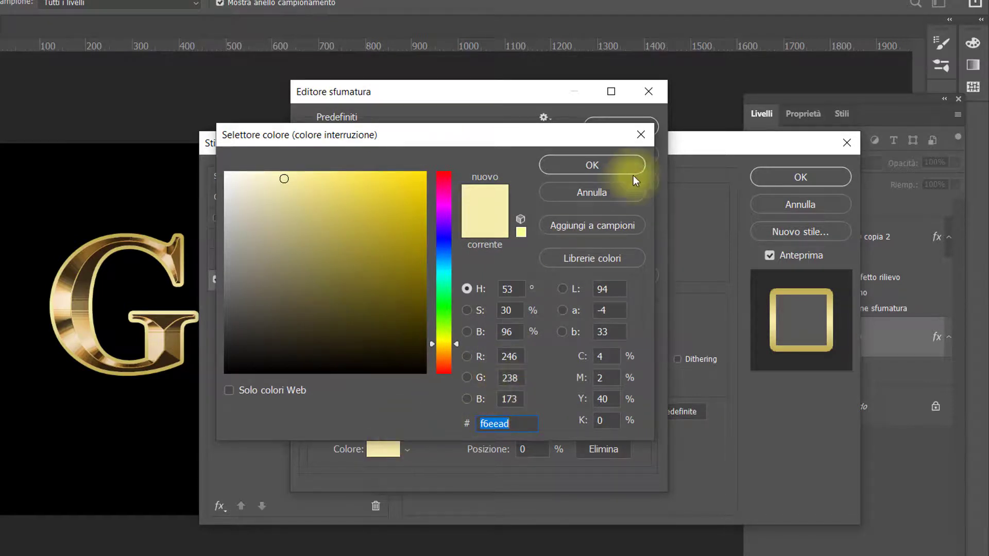
{"action": "left_click", "coordinate": [618, 165]}
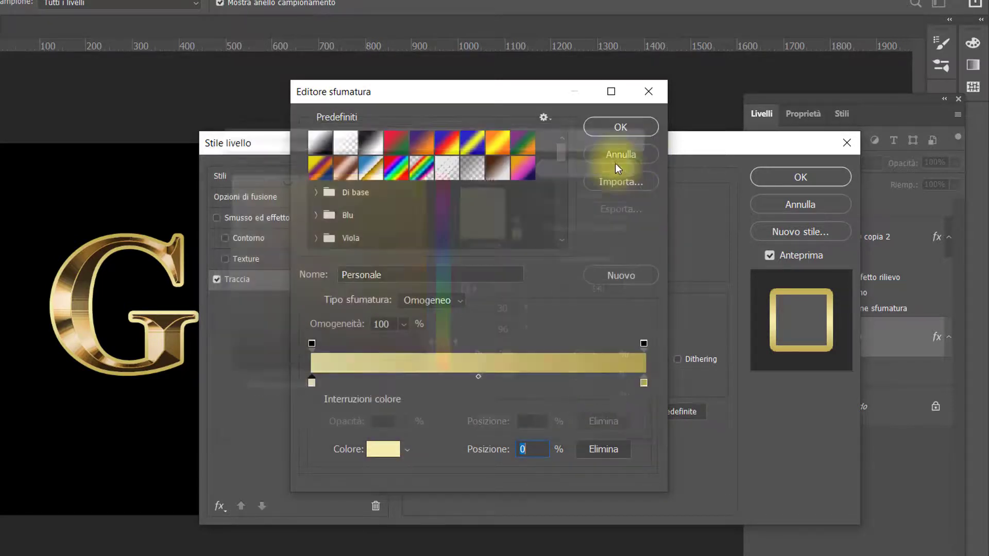
Step: Use the gold #c1ac51 for the stroke gradient's colour stop at position 100% and accept the gradient
{"action": "left_click", "coordinate": [643, 383]}
{"action": "left_click", "coordinate": [385, 450]}
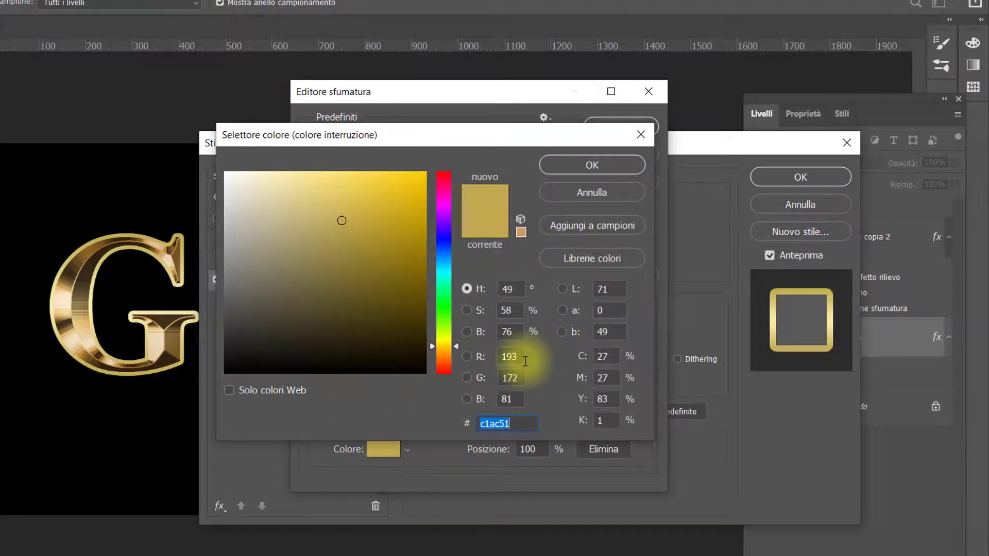
{"action": "left_click", "coordinate": [605, 164]}
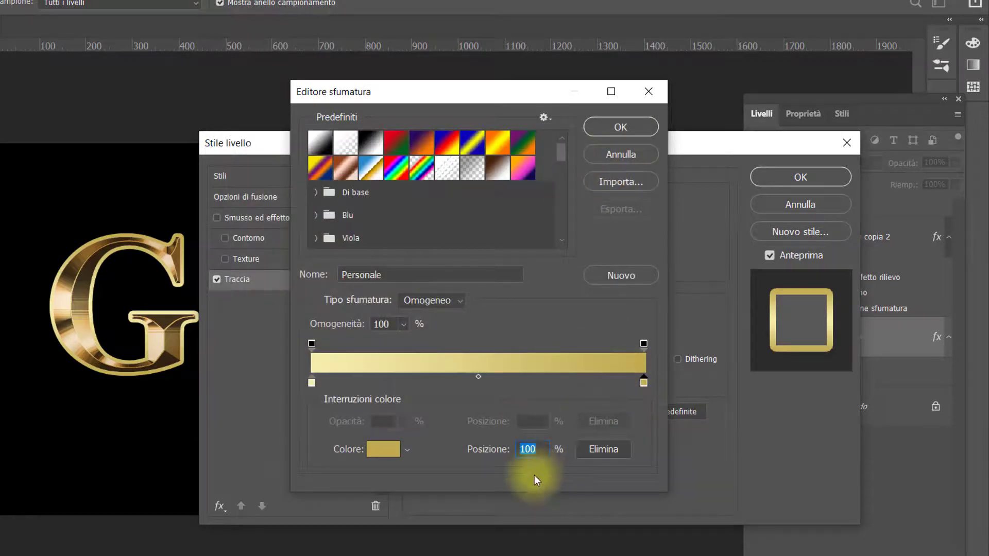
{"action": "left_click", "coordinate": [591, 129]}
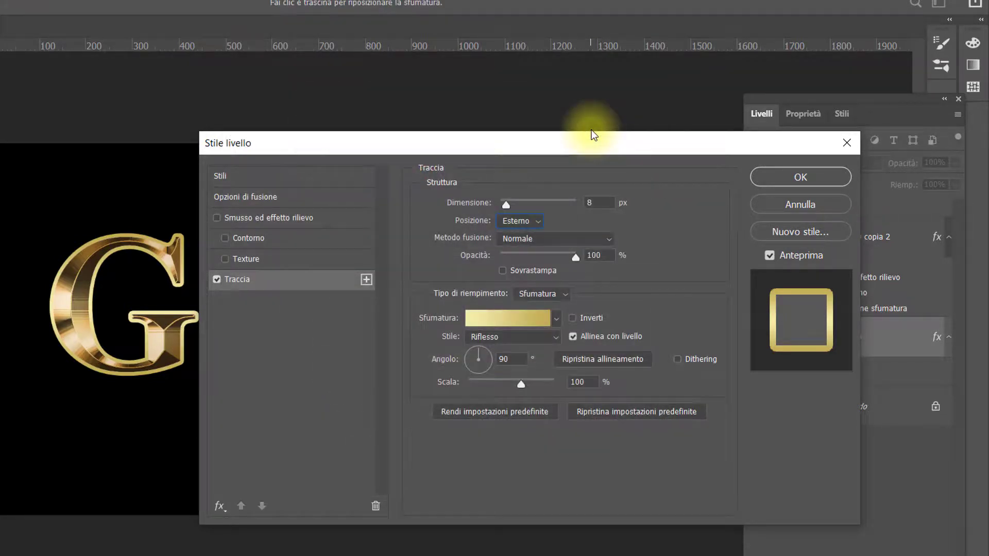
Step: Add Smusso ed effetto rilievo with Rilievo traccia, Scalpello deciso, 170% depth and 8 px size, and apply the GOLD layer's style
{"action": "left_click", "coordinate": [217, 217]}
{"action": "left_click", "coordinate": [263, 220]}
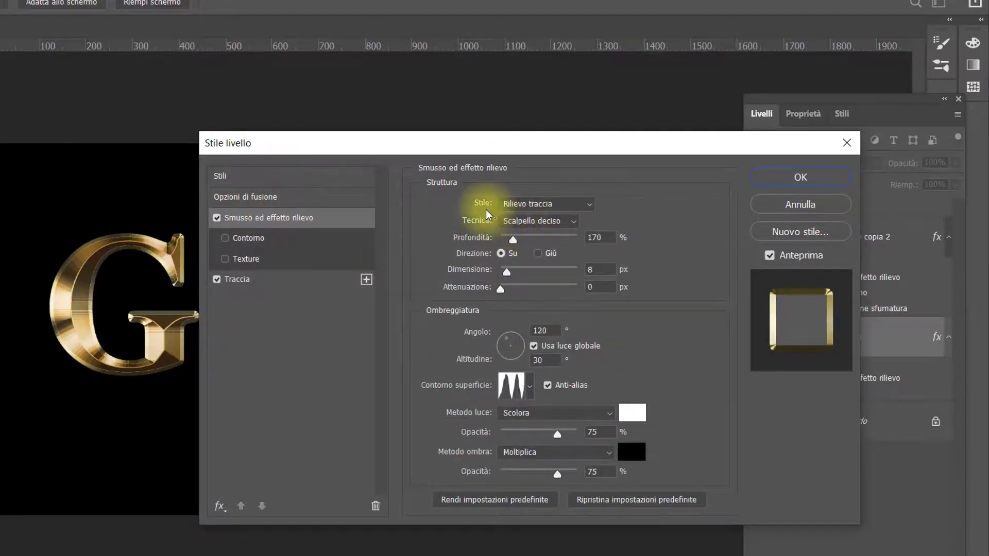
{"action": "left_click", "coordinate": [585, 203]}
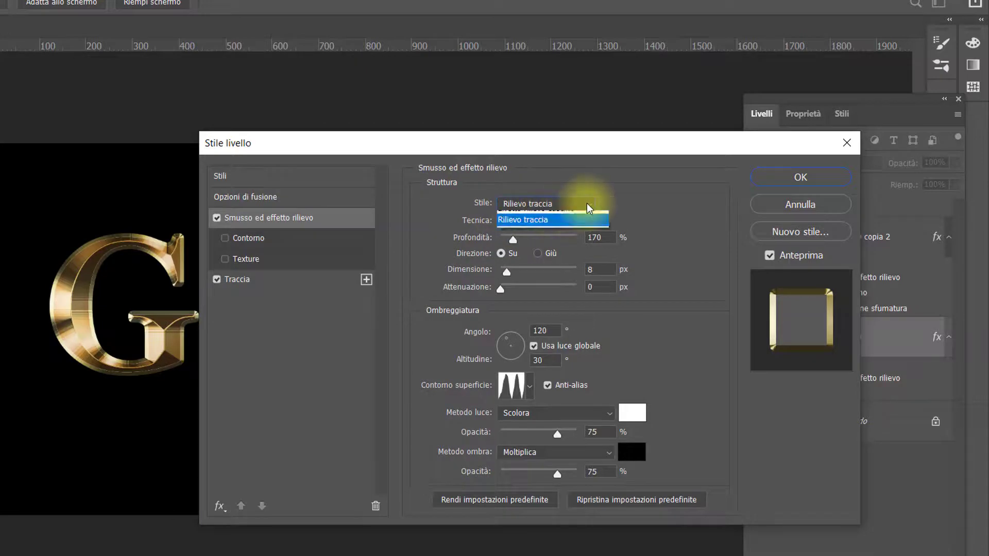
{"action": "left_click", "coordinate": [549, 267]}
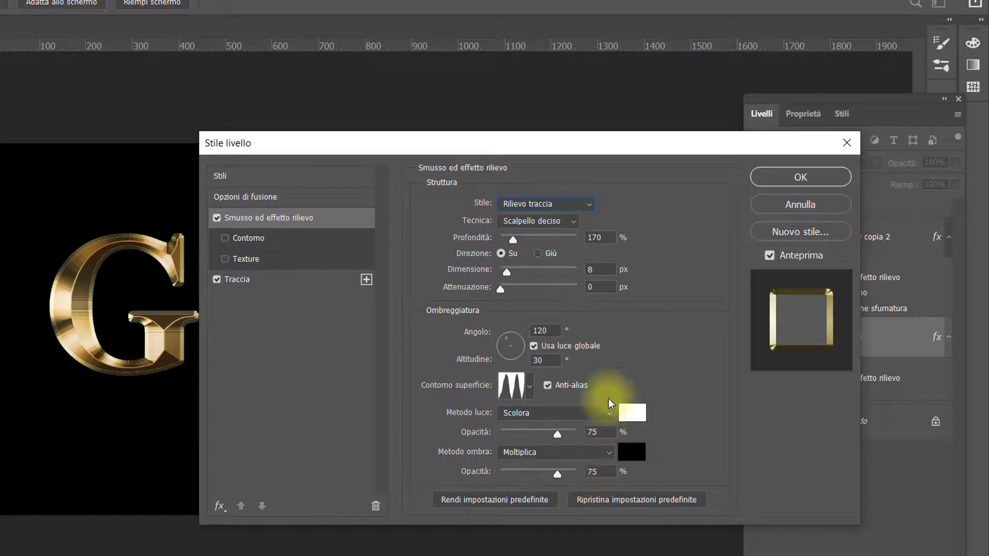
{"action": "left_click", "coordinate": [792, 178]}
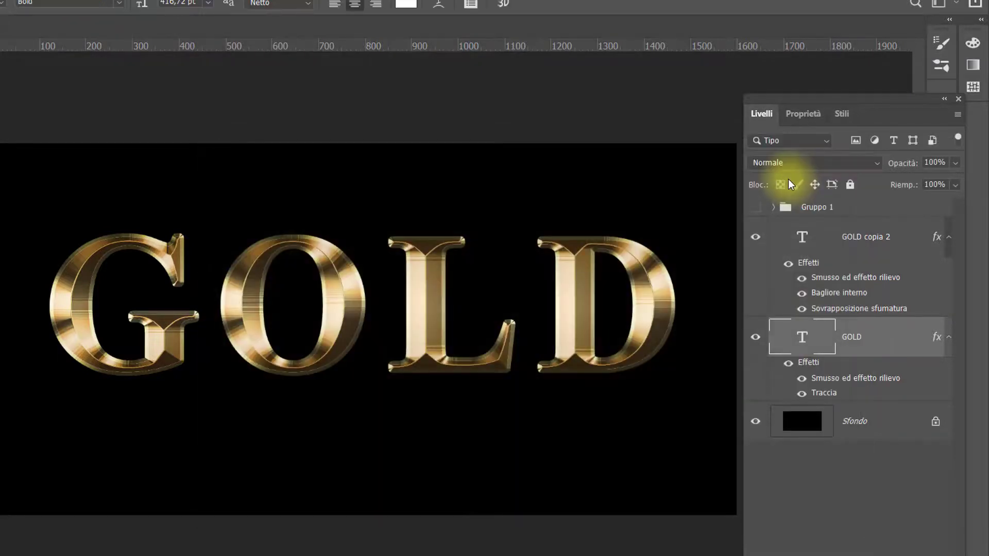
Step: Hide and show the GOLD copia 2 and GOLD layers in turn to compare what each contributes to the effect
{"action": "left_click", "coordinate": [755, 237]}
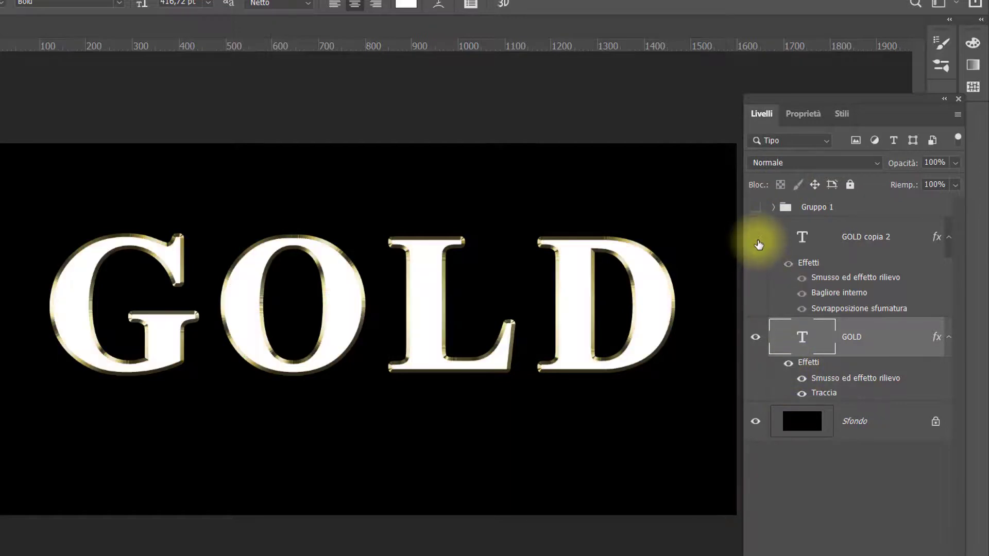
{"action": "left_click", "coordinate": [758, 242]}
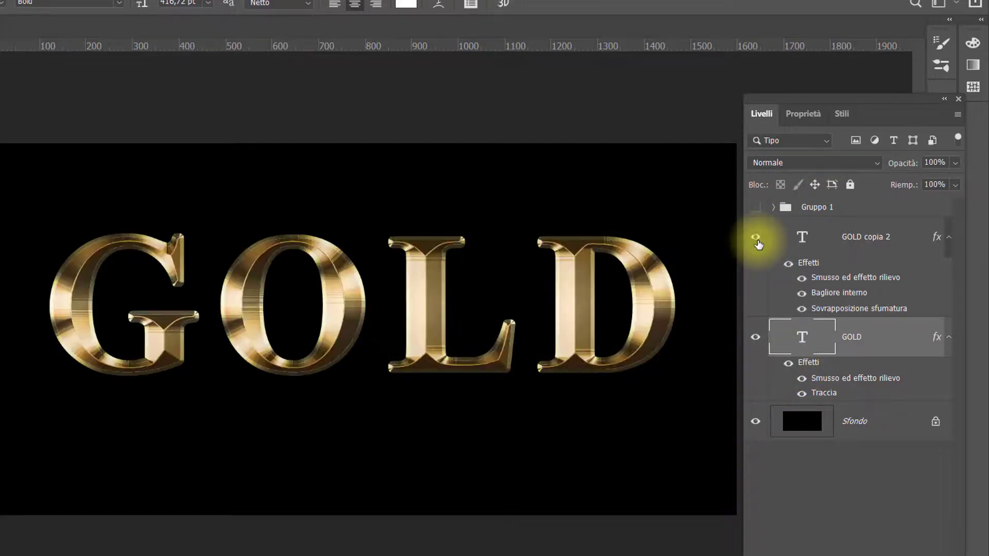
{"action": "left_click", "coordinate": [758, 338]}
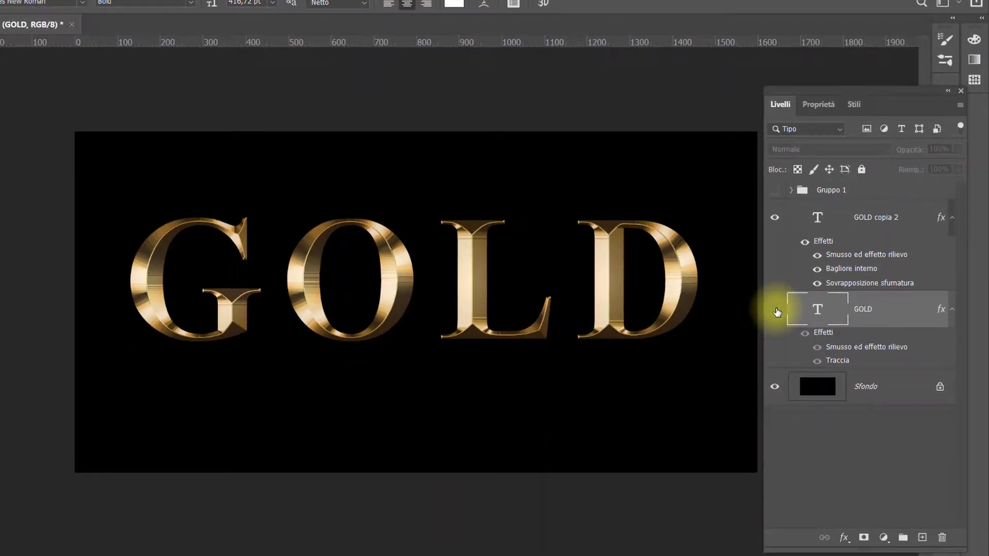
{"action": "left_click", "coordinate": [775, 310]}
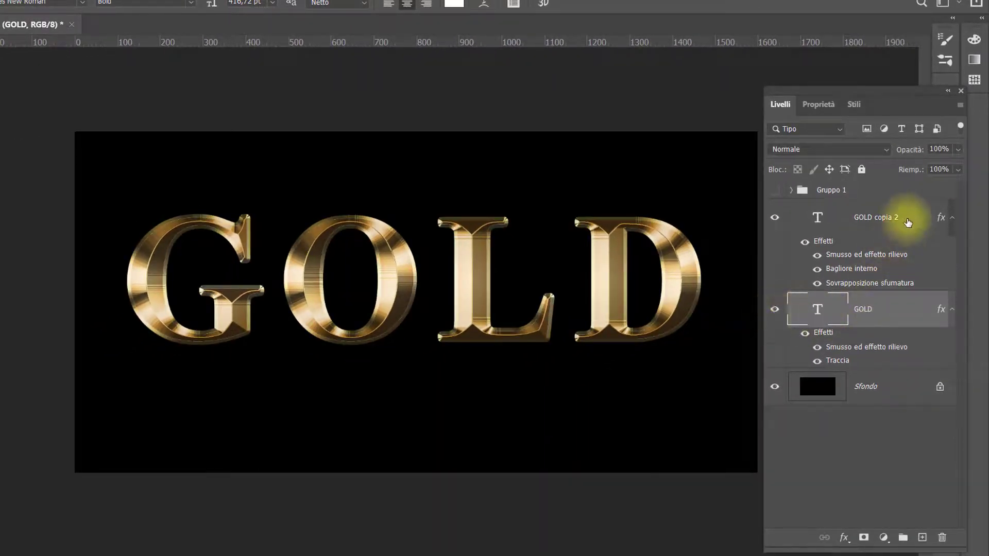
Step: Create a new layer above GOLD copia 2 and set the foreground colour to the gold #b09255 sampled from the letter O
{"action": "left_click", "coordinate": [910, 220]}
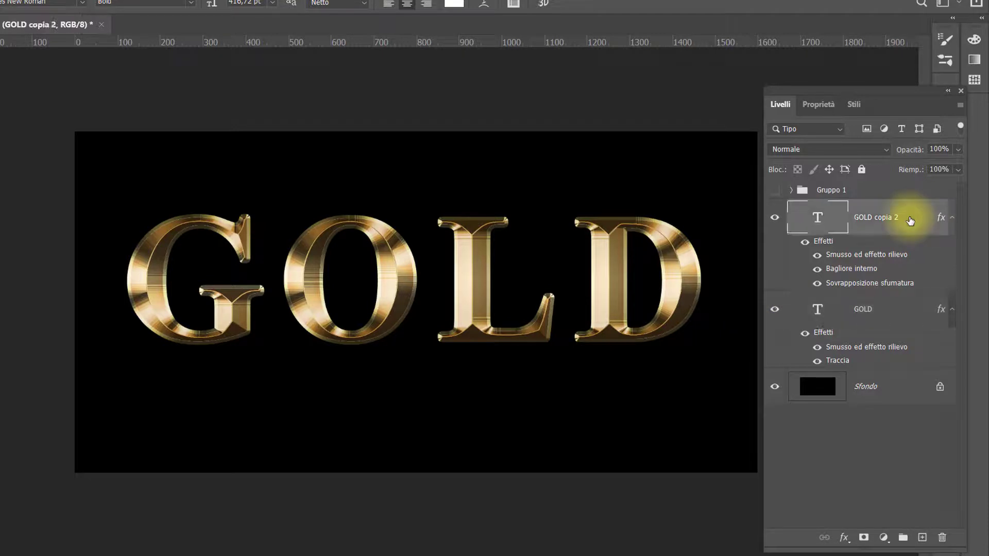
{"action": "left_click", "coordinate": [923, 538]}
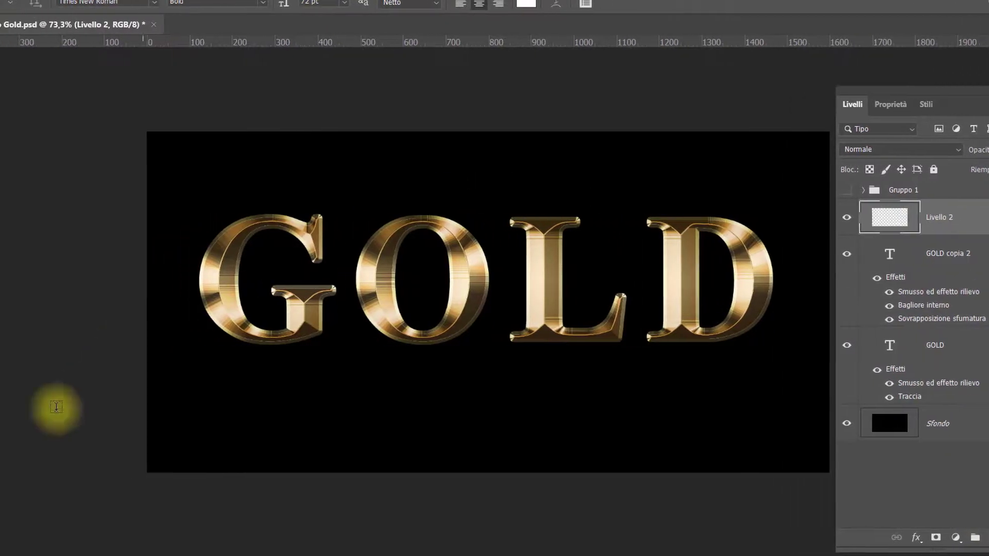
{"action": "left_click", "coordinate": [10, 472]}
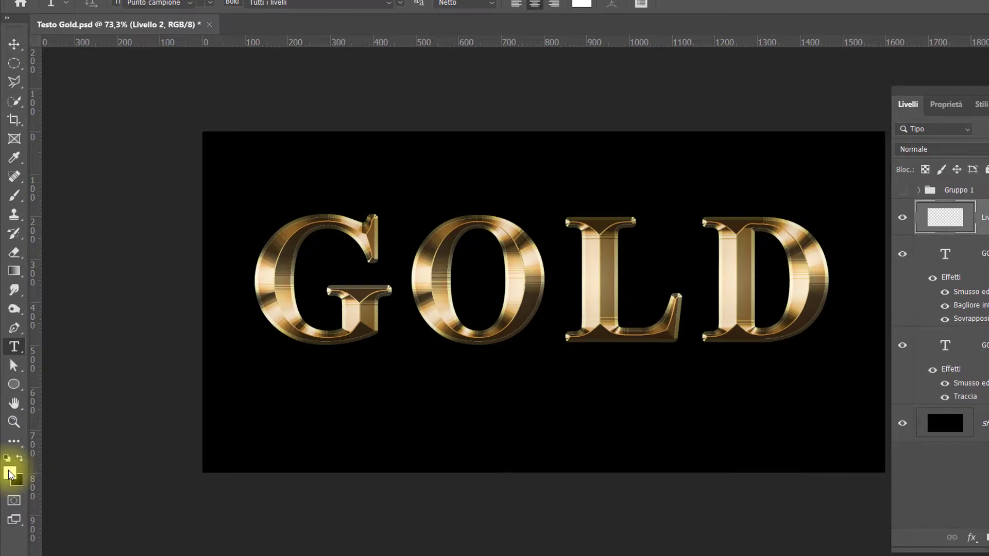
{"action": "left_click_drag", "start_coordinate": [506, 129], "coordinate": [605, 123]}
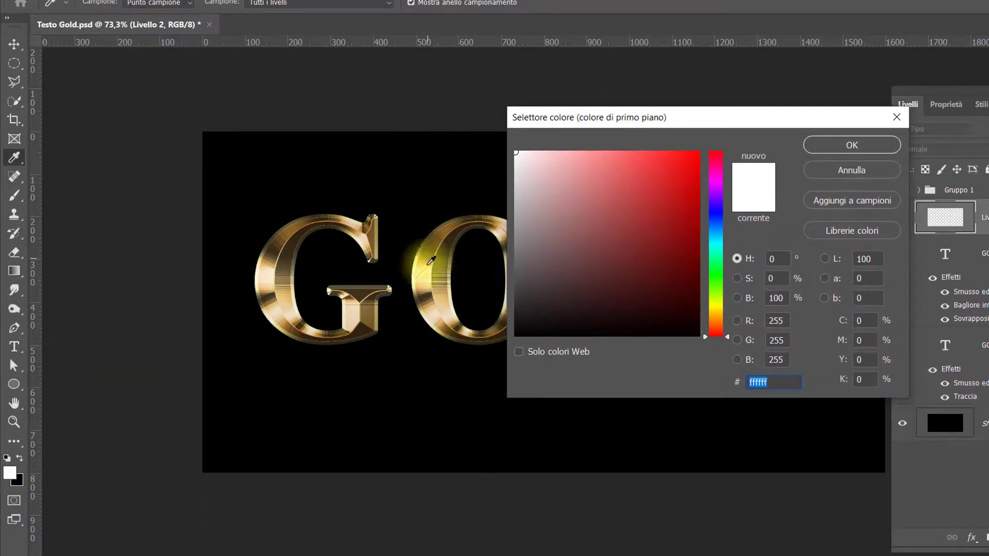
{"action": "left_click", "coordinate": [429, 257]}
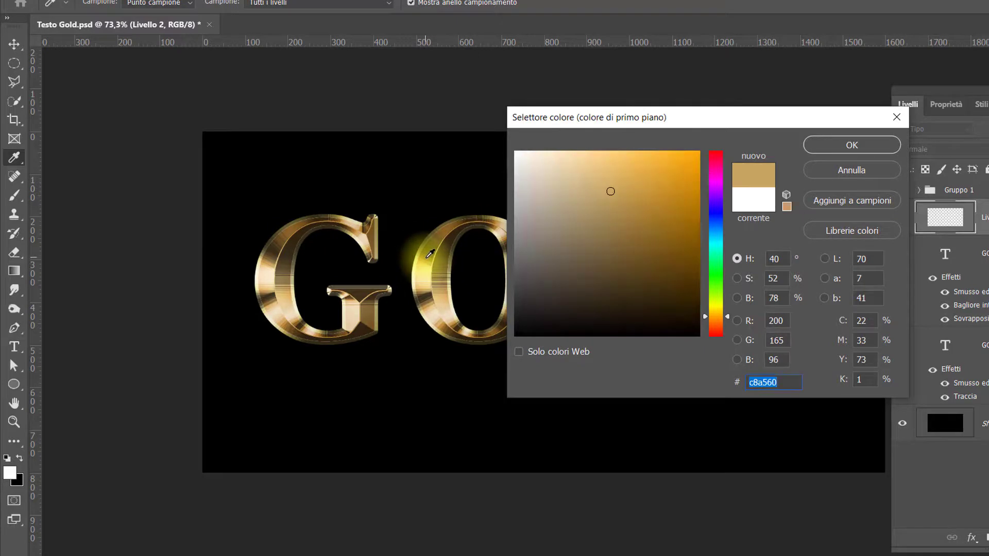
{"action": "left_click", "coordinate": [429, 253]}
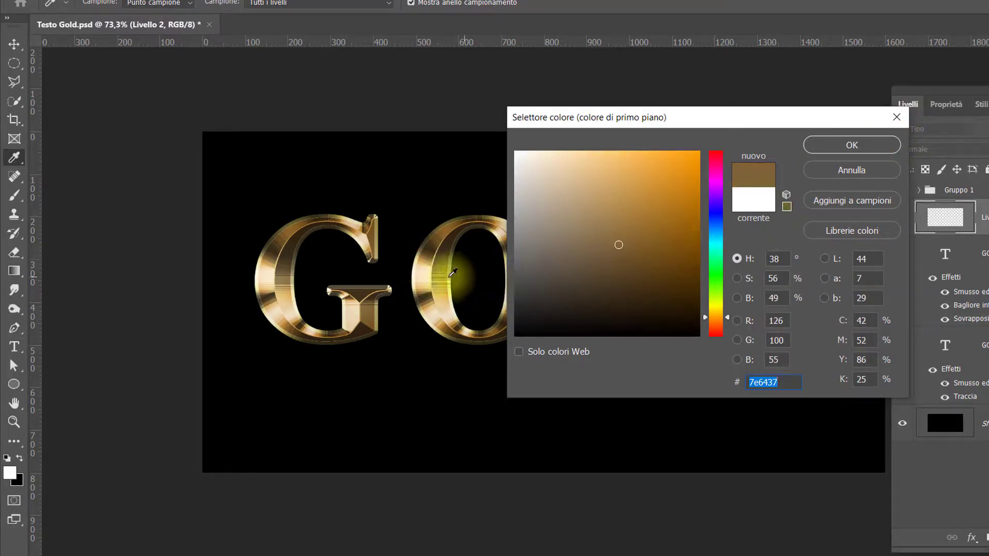
{"action": "left_click", "coordinate": [430, 261]}
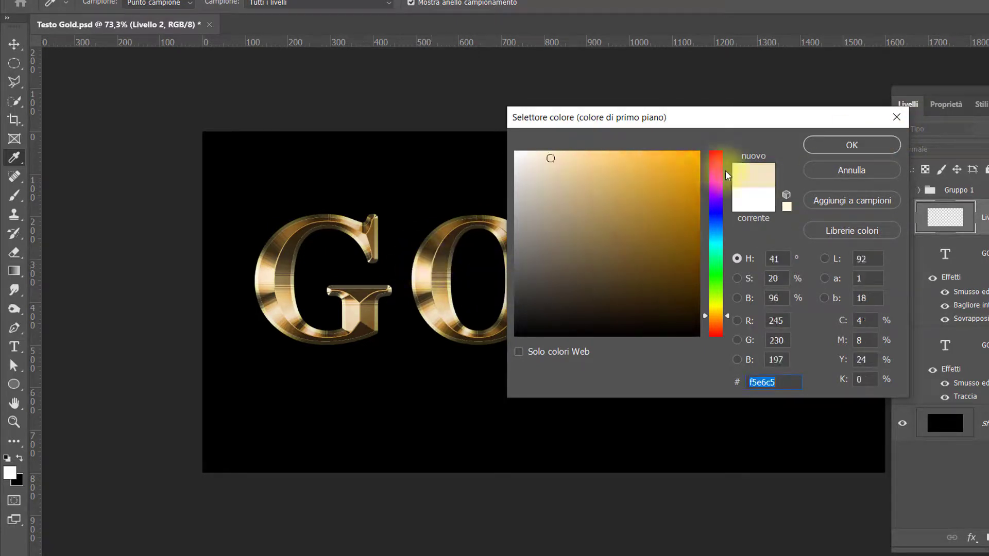
{"action": "left_click", "coordinate": [431, 258]}
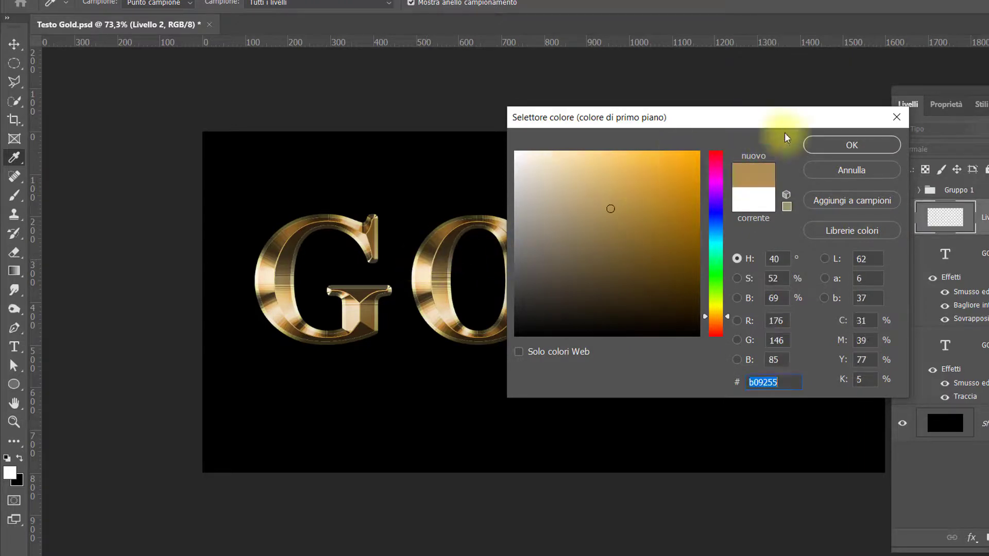
{"action": "left_click", "coordinate": [852, 145]}
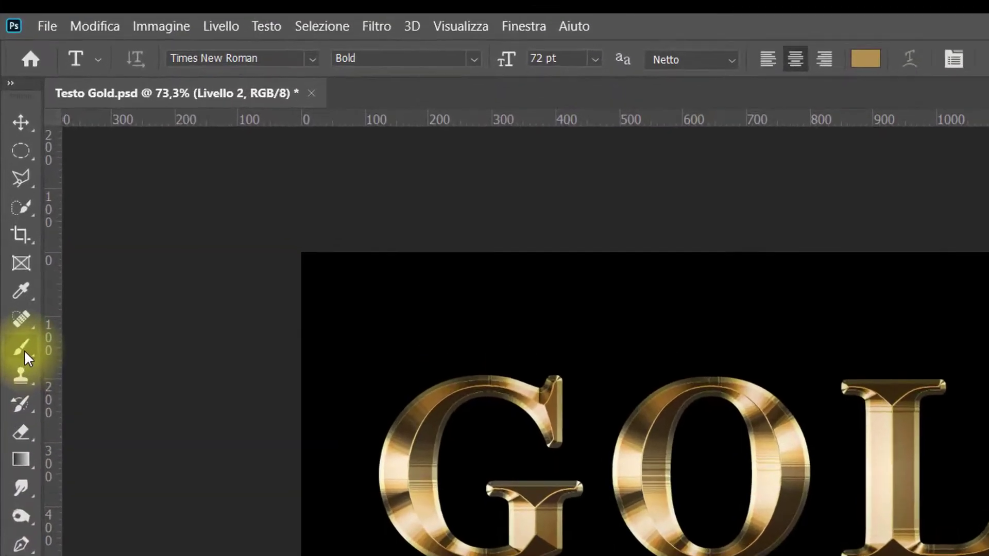
Step: Set up the Brush tool with the Tratteggio 1 tip from Pennelli vari at 83 px
{"action": "left_click", "coordinate": [14, 206]}
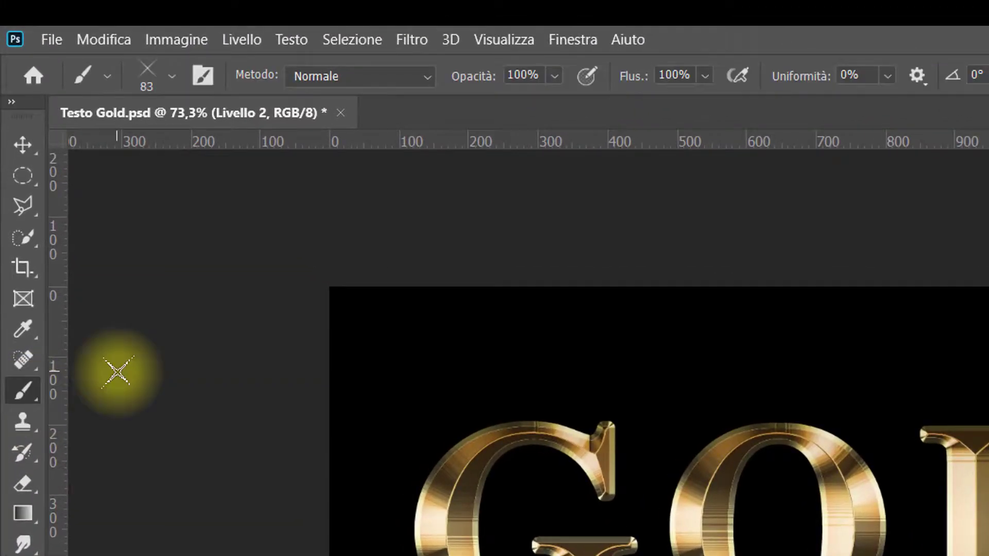
{"action": "left_click", "coordinate": [172, 76]}
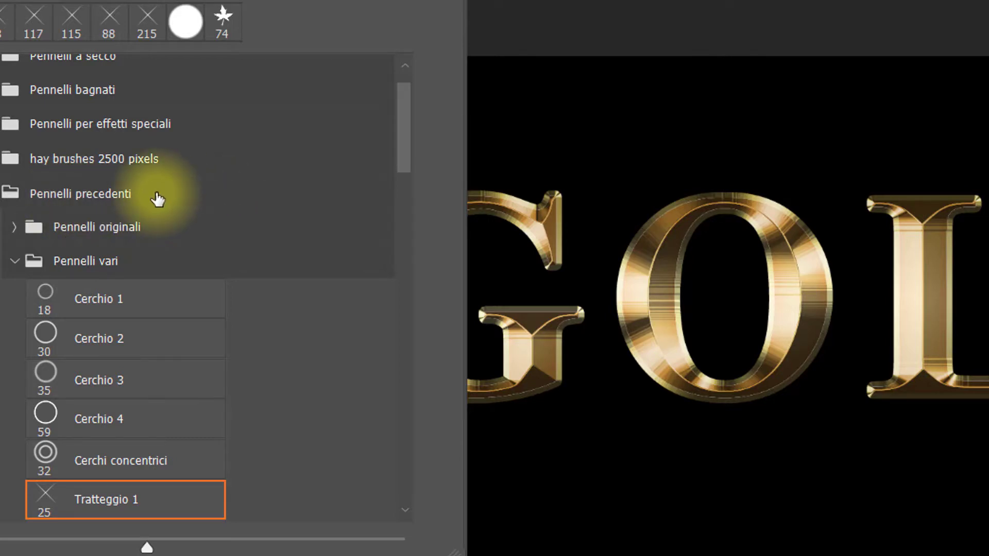
{"action": "scroll", "coordinate": [164, 335], "scroll_direction": "down", "scroll_amount": 1}
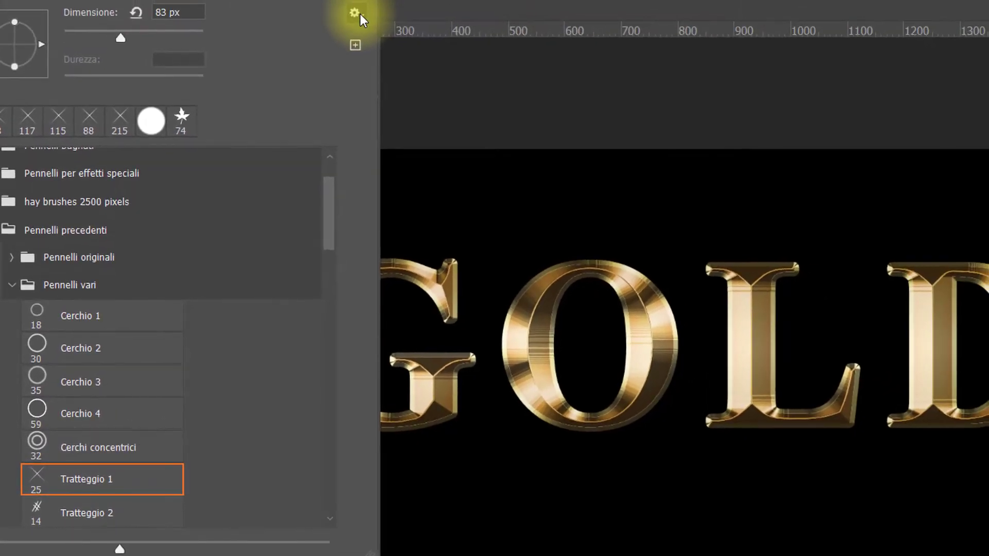
{"action": "left_click", "coordinate": [356, 12]}
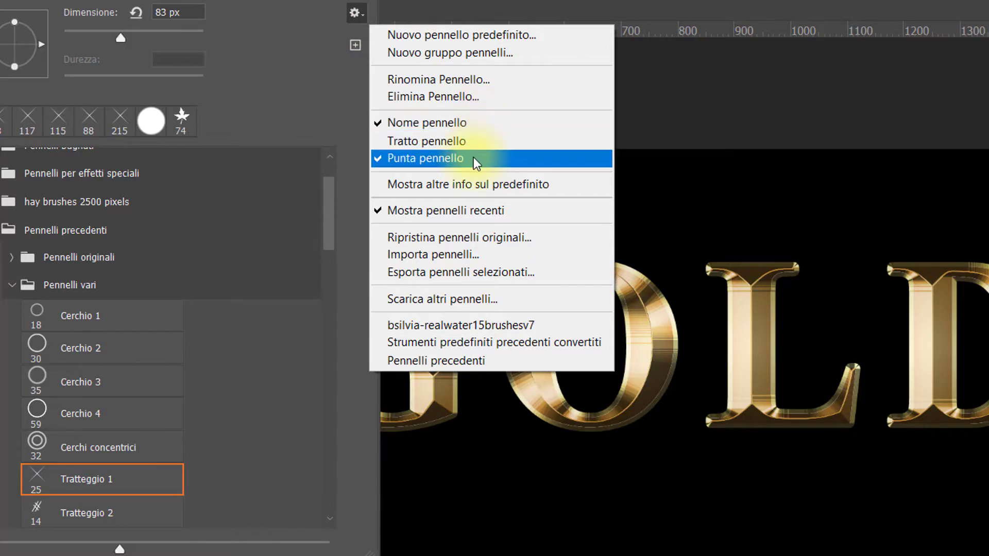
{"action": "left_click", "coordinate": [98, 478]}
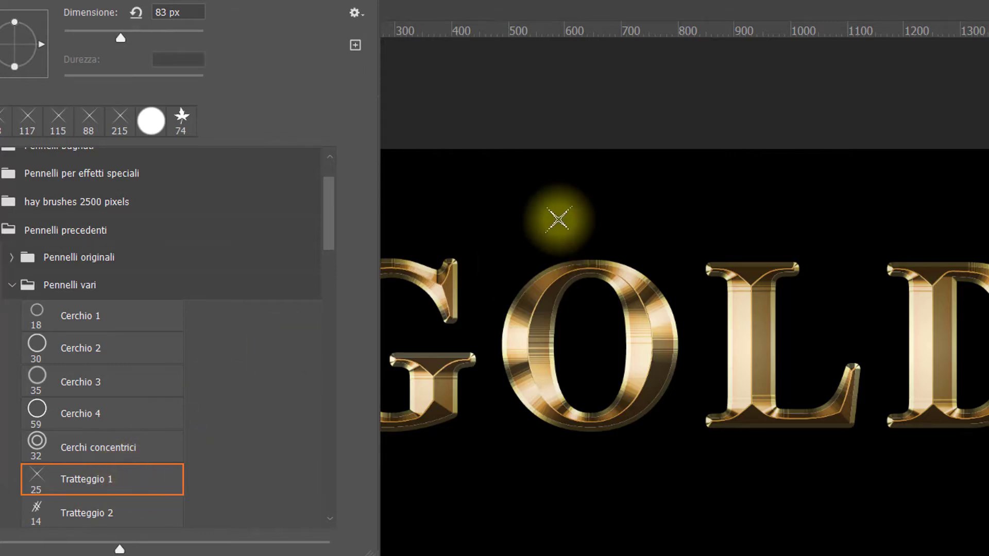
{"action": "left_click", "coordinate": [561, 231]}
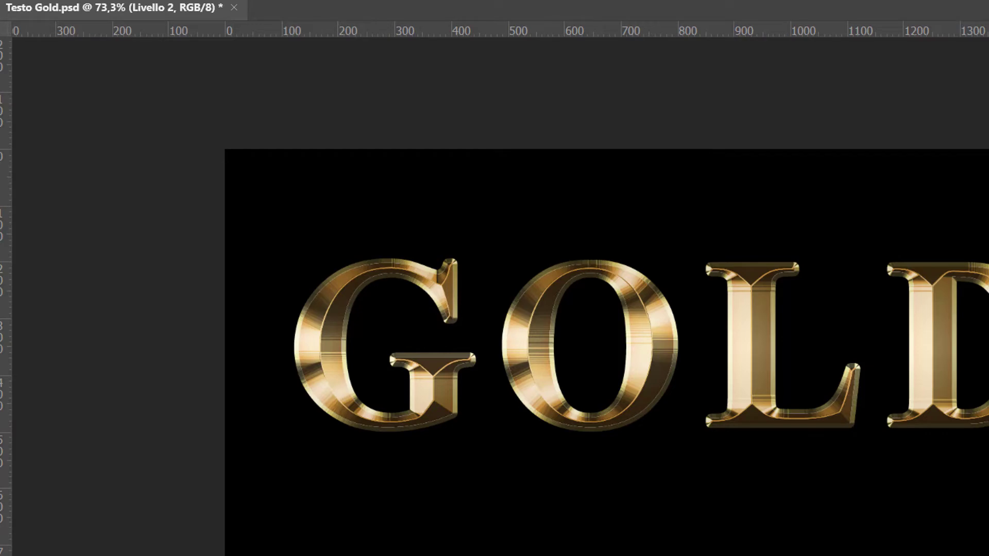
Step: Stamp single sparkles on Livello 2 at the G's upper tip, the O's lower-right curve, the L's raised serif and the D's upper inner edge
{"action": "left_click_drag", "start_coordinate": [438, 251], "coordinate": [449, 258]}
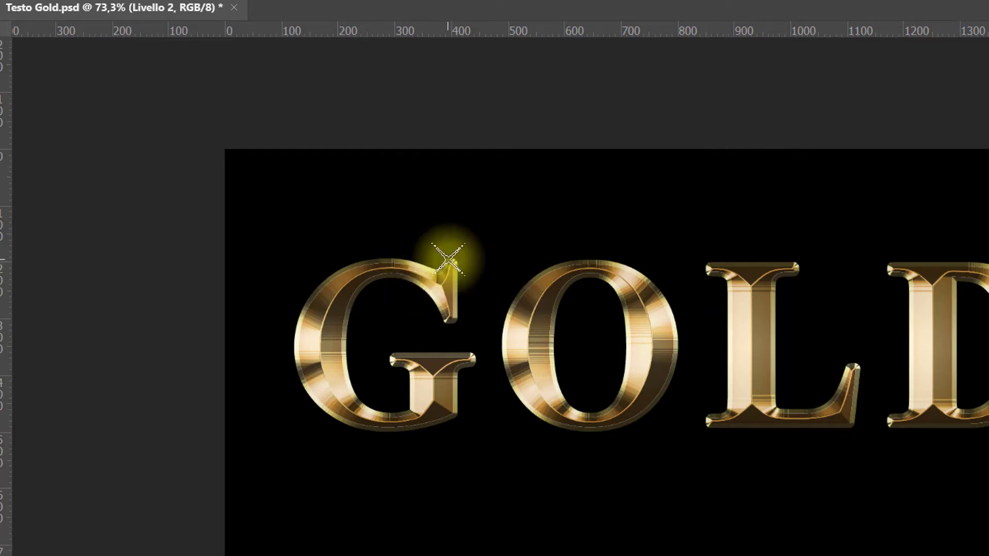
{"action": "left_click", "coordinate": [448, 259]}
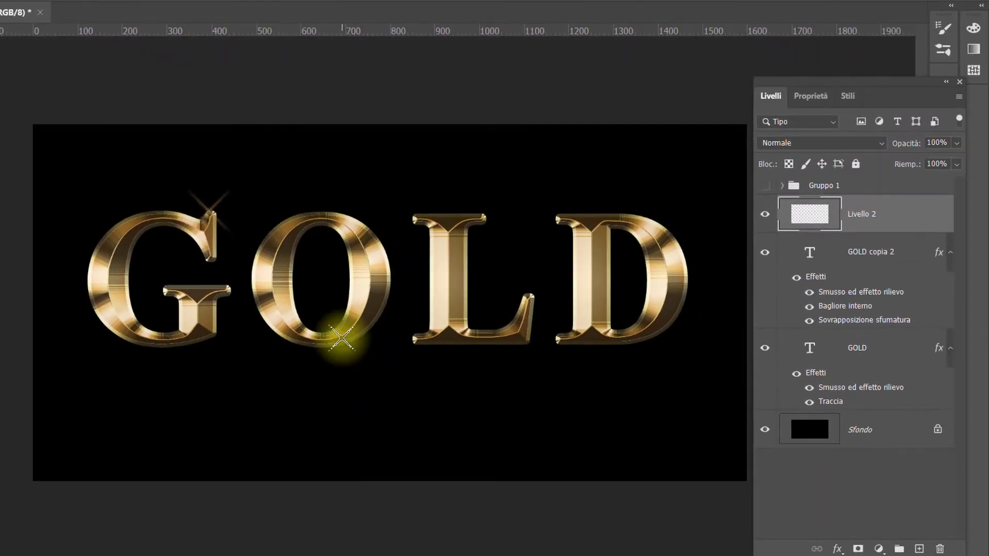
{"action": "left_click", "coordinate": [342, 337]}
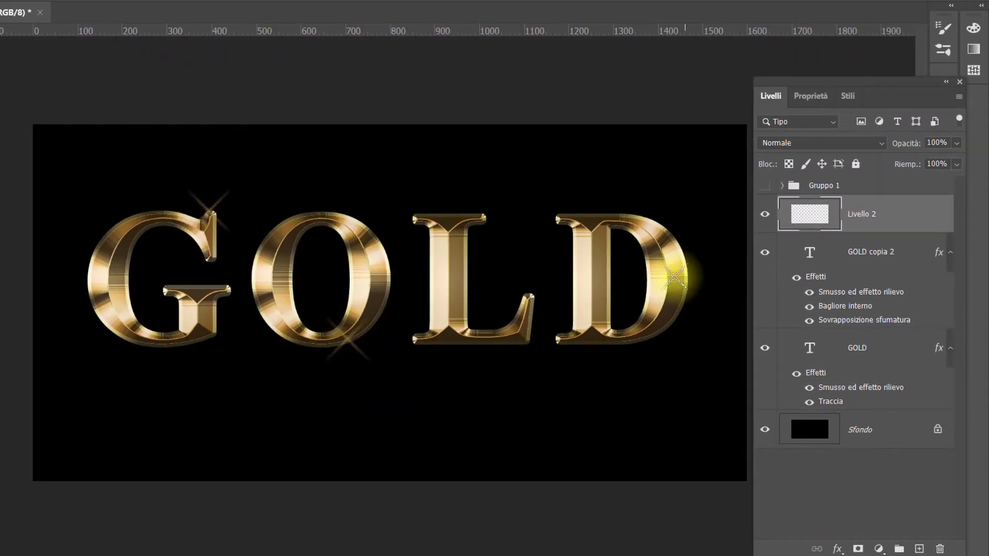
{"action": "left_click", "coordinate": [530, 295]}
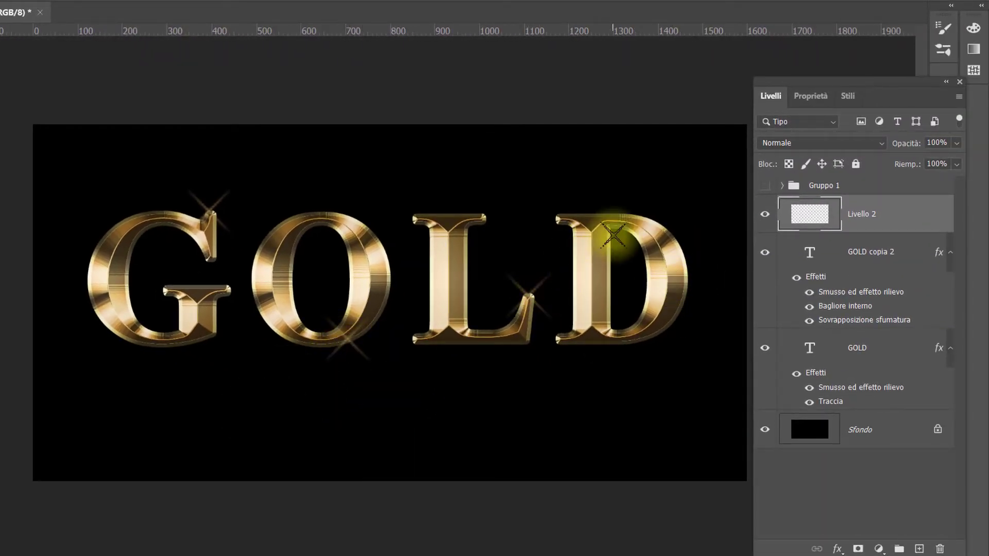
{"action": "left_click_drag", "start_coordinate": [613, 224], "coordinate": [614, 224]}
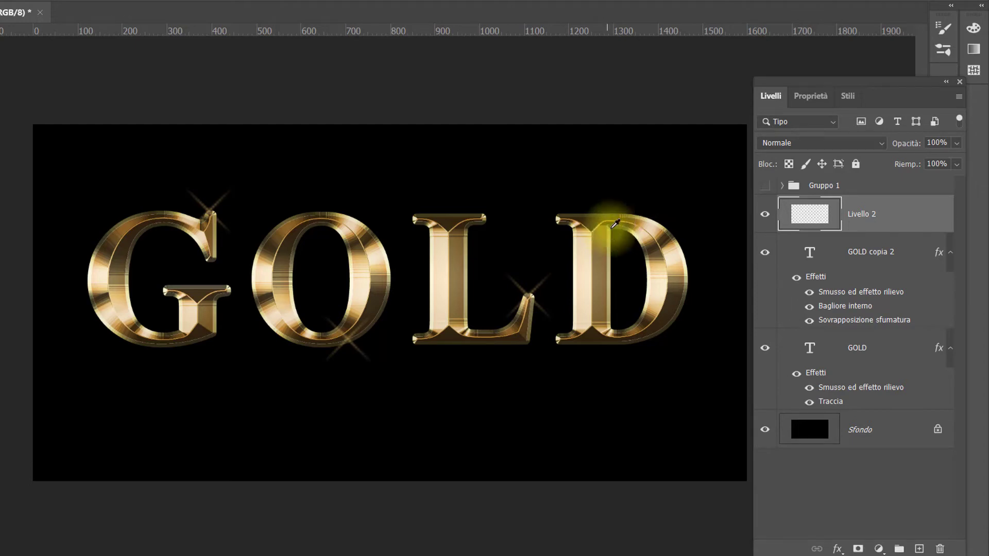
{"action": "left_click", "coordinate": [615, 224]}
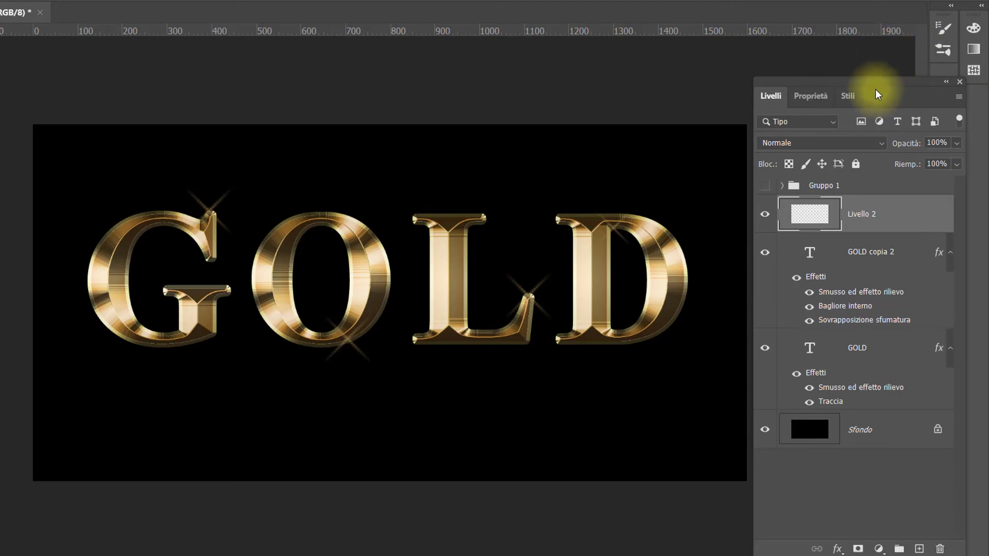
Step: Dock the floating Livelli panel group beside the collapsed panel column
{"action": "left_click_drag", "start_coordinate": [861, 79], "coordinate": [915, 87]}
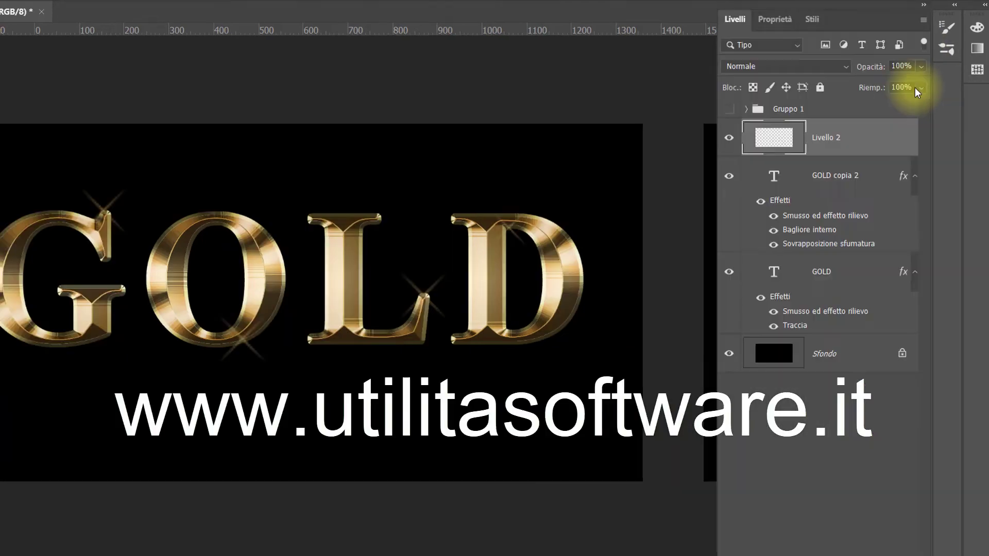